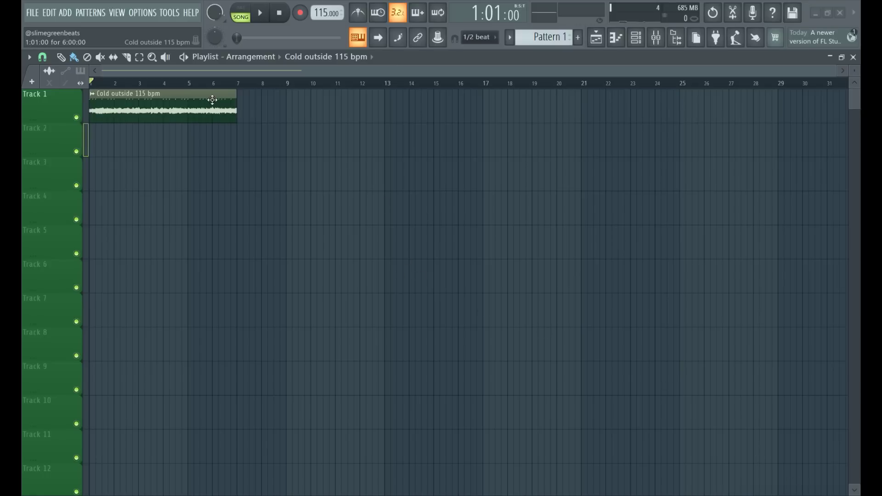
Save the project and open the audio of the Cold outside 115 bpm clip in the Edison audio editor
{"action": "key", "text": "ctrl+s"}
{"action": "double_click", "coordinate": [169, 106]}
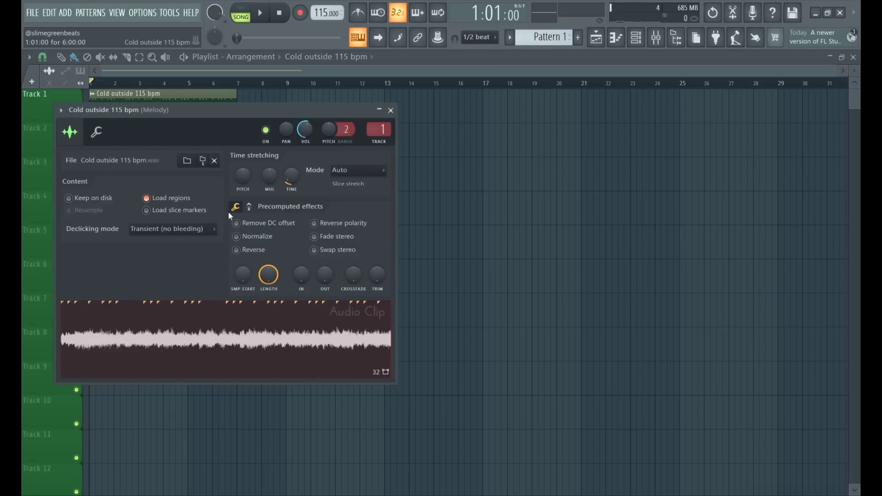
{"action": "right_click", "coordinate": [213, 329]}
{"action": "left_click", "coordinate": [185, 93]}
{"action": "right_click", "coordinate": [236, 333]}
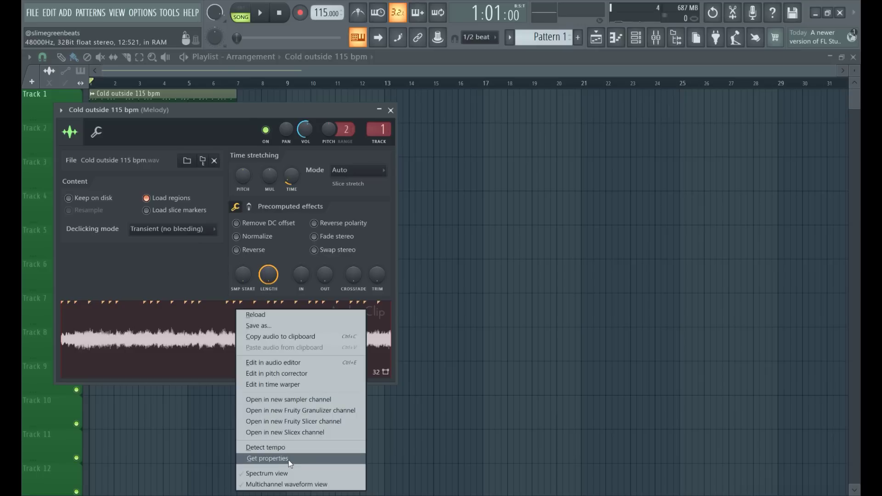
{"action": "left_click", "coordinate": [288, 364]}
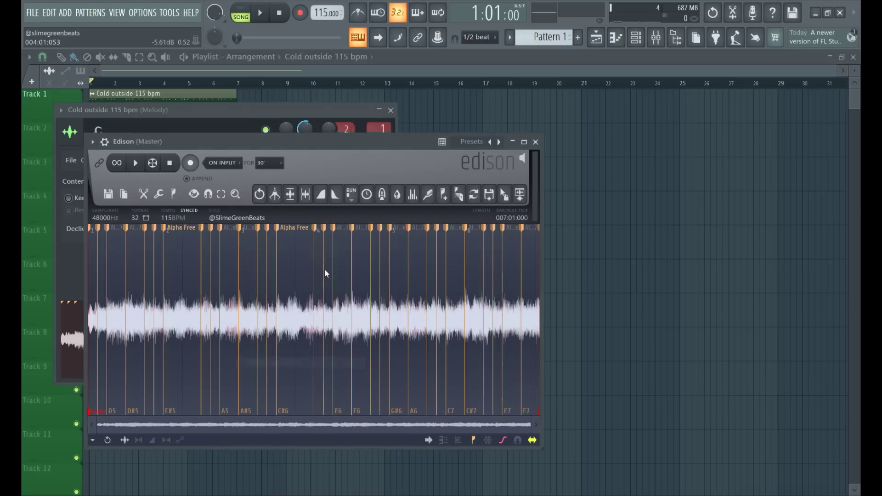
Run beat detection on the Cold outside 115 bpm sample in Edison
{"action": "right_click", "coordinate": [223, 312]}
{"action": "mouse_move", "coordinate": [256, 365]}
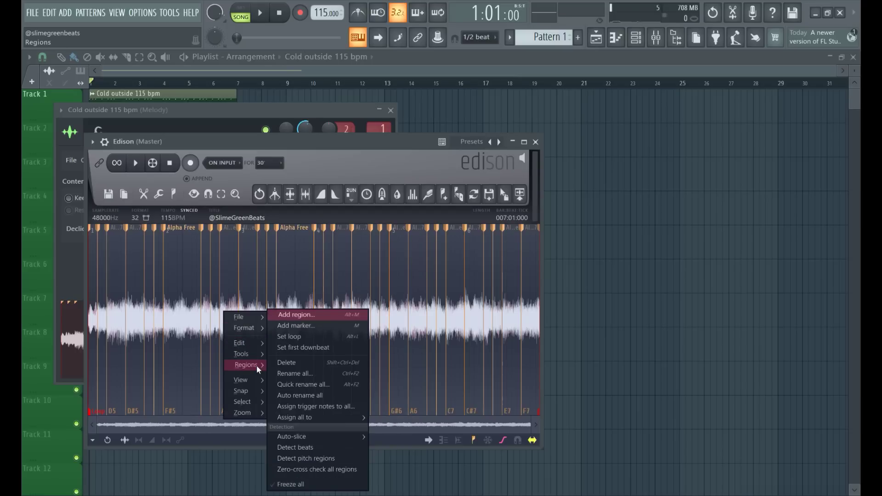
{"action": "mouse_move", "coordinate": [255, 340]}
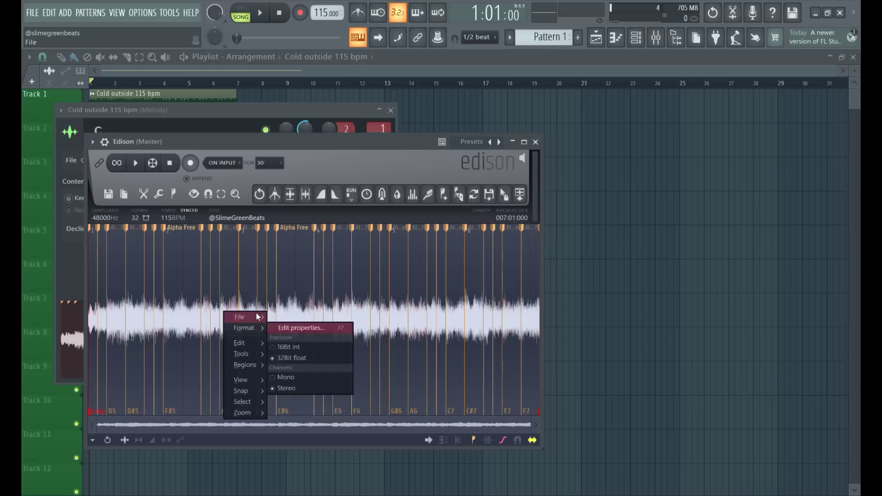
{"action": "mouse_move", "coordinate": [256, 317]}
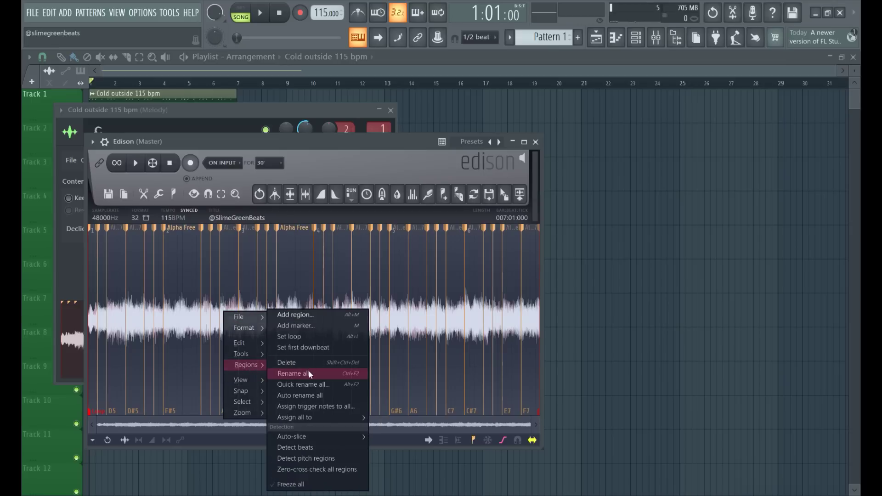
{"action": "left_click", "coordinate": [287, 444]}
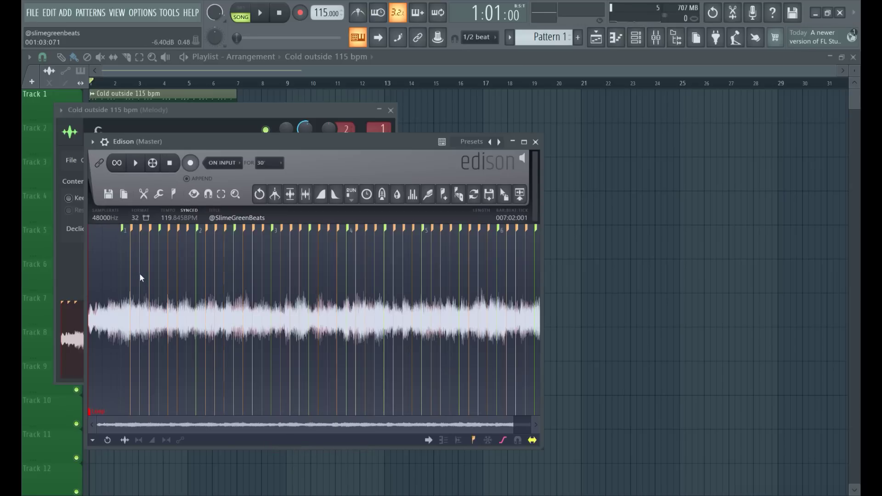
Detect the sample's pitch regions in the maximized Edison editor, then close the editor and the clip's channel window
{"action": "left_click", "coordinate": [524, 142]}
{"action": "right_click", "coordinate": [68, 197]}
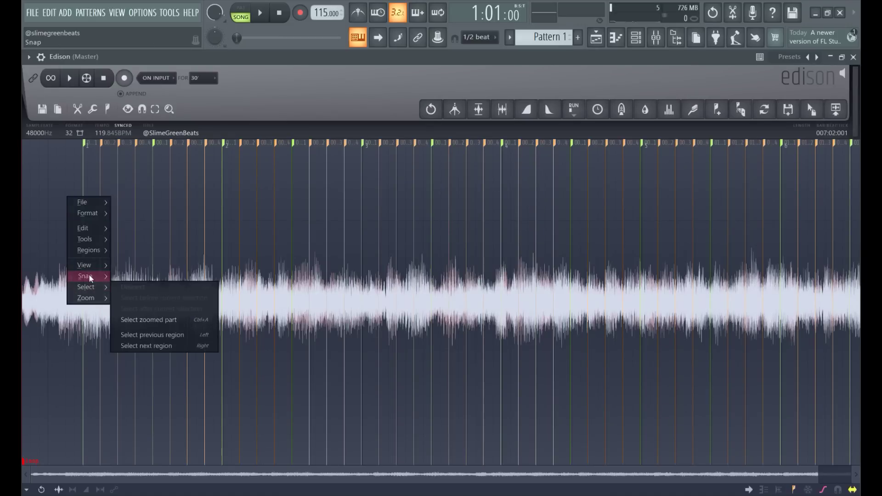
{"action": "mouse_move", "coordinate": [109, 283]}
{"action": "mouse_move", "coordinate": [90, 250]}
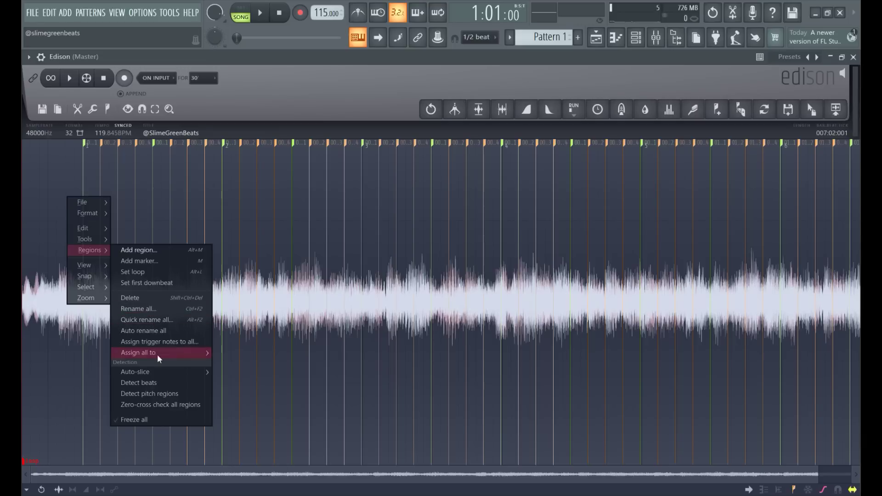
{"action": "left_click", "coordinate": [171, 393]}
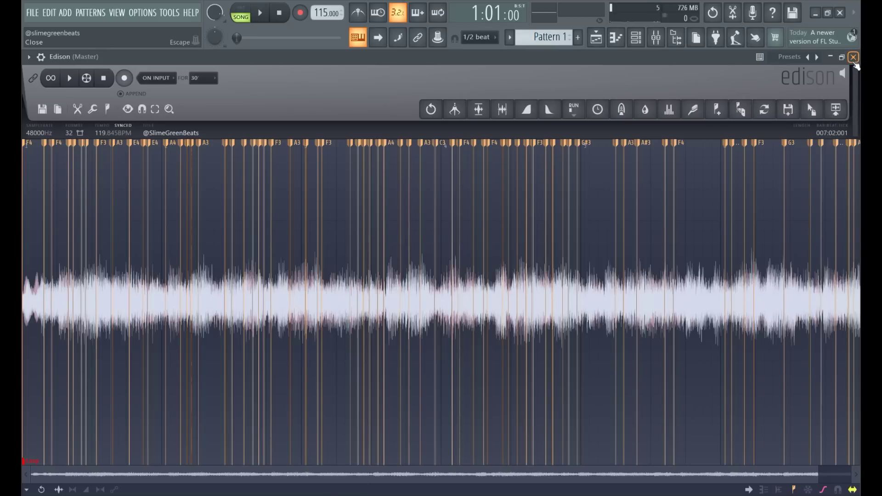
{"action": "left_click", "coordinate": [854, 57]}
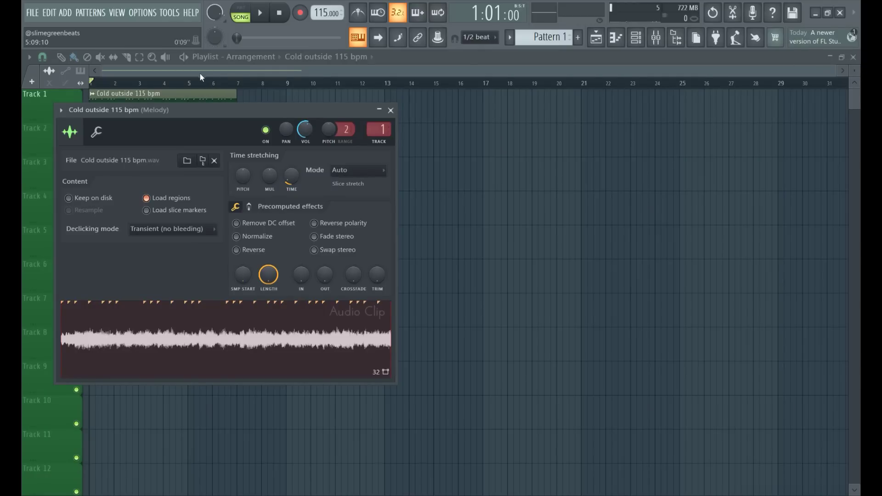
{"action": "left_click_drag", "start_coordinate": [218, 119], "coordinate": [359, 178]}
{"action": "left_click", "coordinate": [193, 121]}
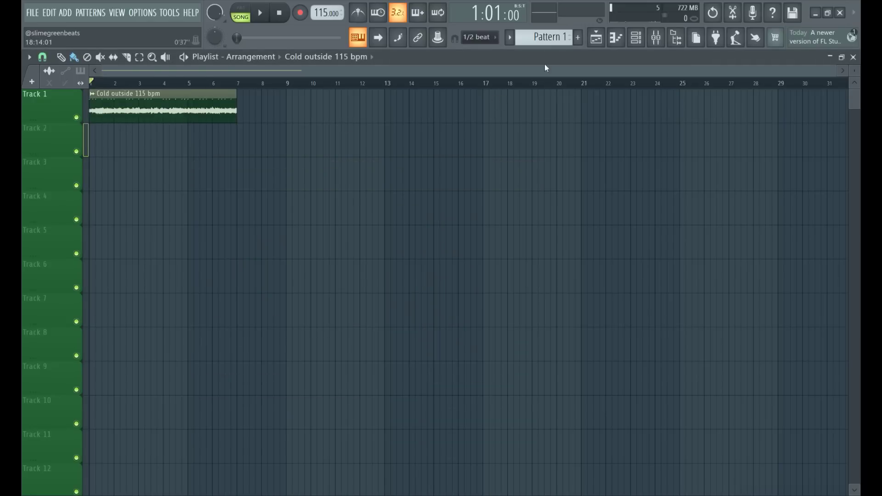
Place Pattern 1 on Track 2 from bar 1 and extend it to bar 7, matching the audio clip's length
{"action": "left_click", "coordinate": [578, 38]}
{"action": "key", "text": "Return"}
{"action": "left_click", "coordinate": [99, 142]}
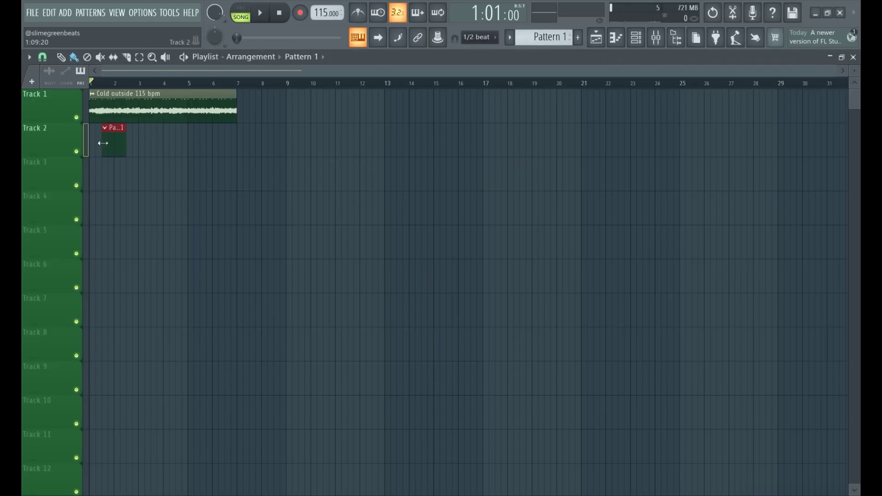
{"action": "left_click_drag", "start_coordinate": [114, 142], "coordinate": [236, 136]}
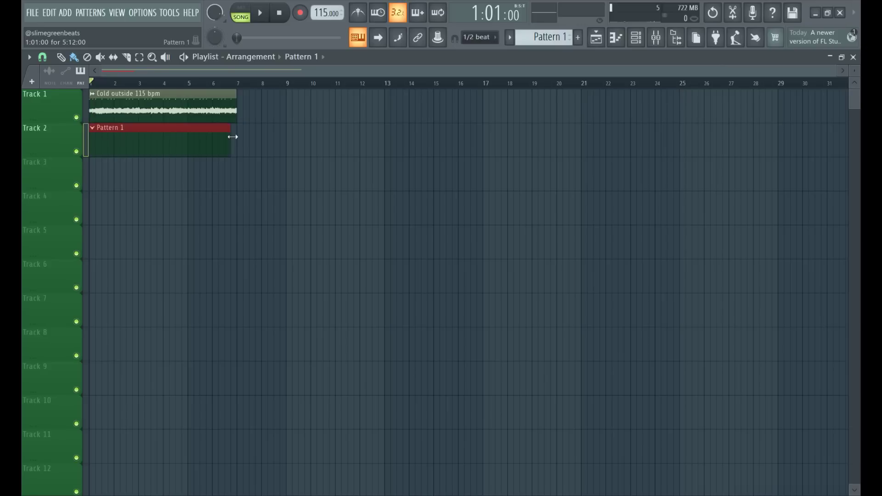
Add a Sytrus instrument and load its Deep bass preset
{"action": "left_click", "coordinate": [65, 13]}
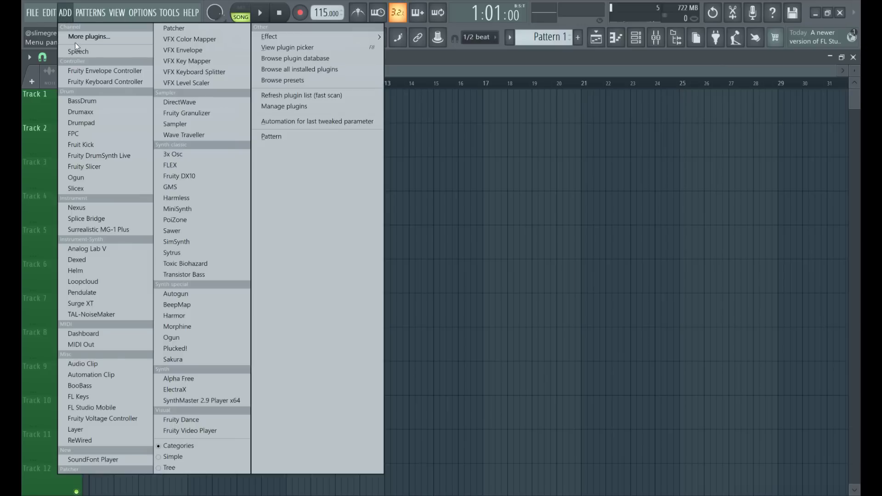
{"action": "left_click", "coordinate": [232, 253]}
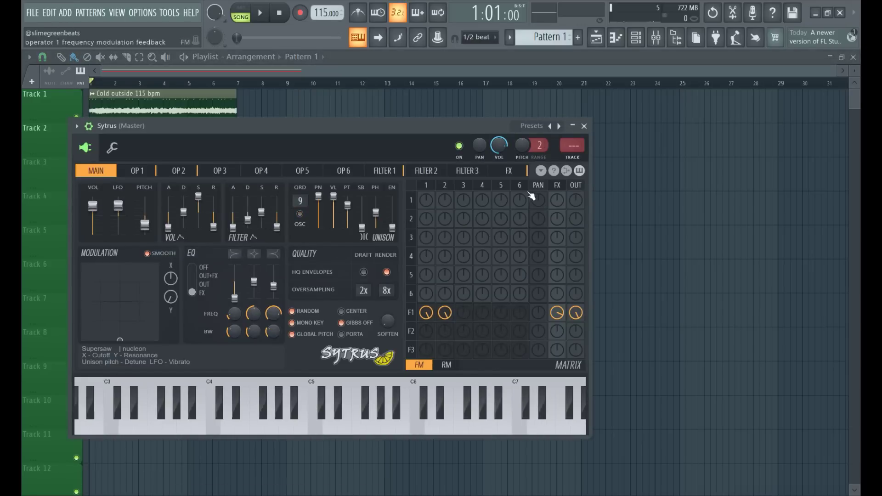
{"action": "left_click", "coordinate": [529, 126]}
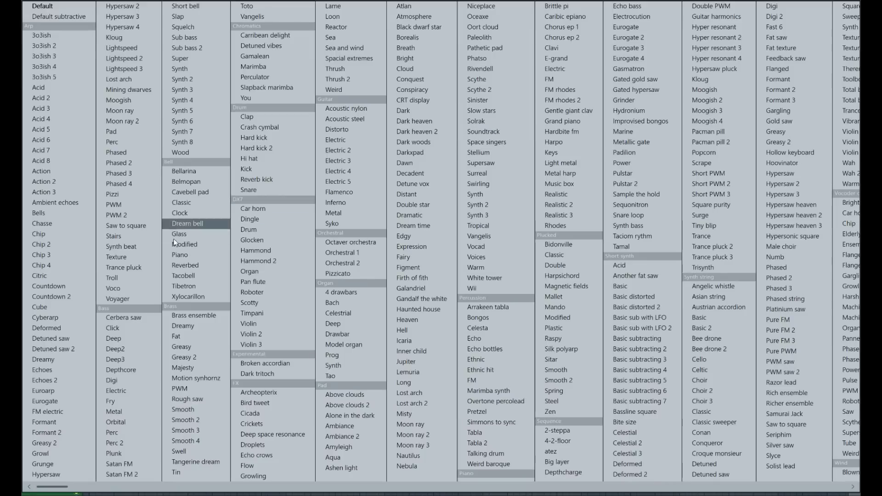
{"action": "left_click", "coordinate": [129, 344]}
{"action": "left_click_drag", "start_coordinate": [237, 145], "coordinate": [405, 129]}
Audition the Deep preset with several keys from C4 upward on the Sytrus keyboard
{"action": "left_click", "coordinate": [418, 423]}
{"action": "left_click", "coordinate": [439, 421]}
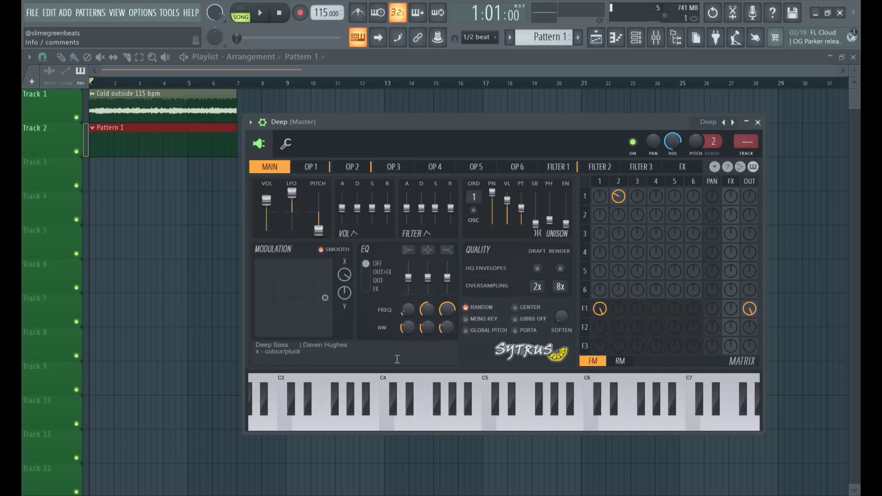
{"action": "left_click", "coordinate": [404, 422]}
{"action": "left_click", "coordinate": [416, 421]}
{"action": "left_click", "coordinate": [430, 424]}
{"action": "left_click", "coordinate": [416, 422]}
{"action": "left_click", "coordinate": [387, 420]}
{"action": "left_click", "coordinate": [386, 422]}
Open the Deep channel's piano roll and audition keys between G4 and G3
{"action": "left_click", "coordinate": [616, 38]}
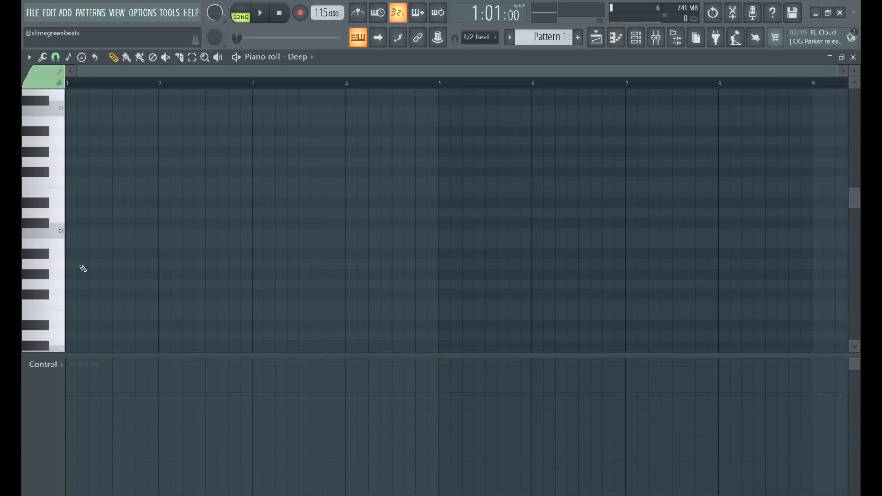
{"action": "scroll", "coordinate": [94, 216], "scroll_direction": "down", "scroll_amount": 3}
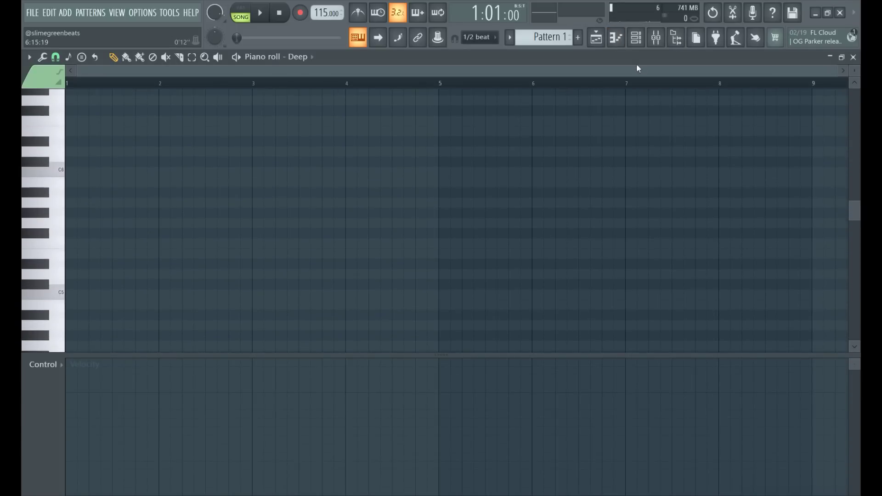
{"action": "scroll", "coordinate": [92, 193], "scroll_direction": "down", "scroll_amount": 6}
{"action": "left_click", "coordinate": [40, 254]}
{"action": "left_click", "coordinate": [44, 288]}
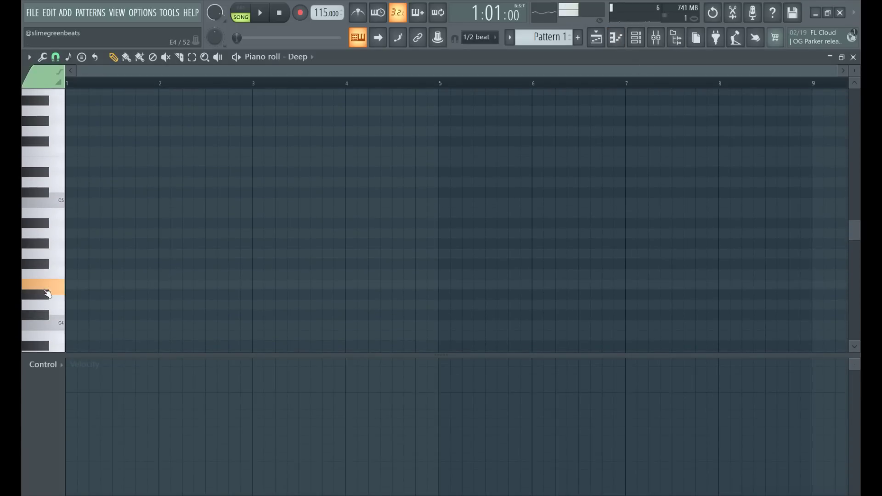
{"action": "left_click", "coordinate": [45, 276]}
{"action": "left_click", "coordinate": [44, 253]}
{"action": "left_click", "coordinate": [56, 314]}
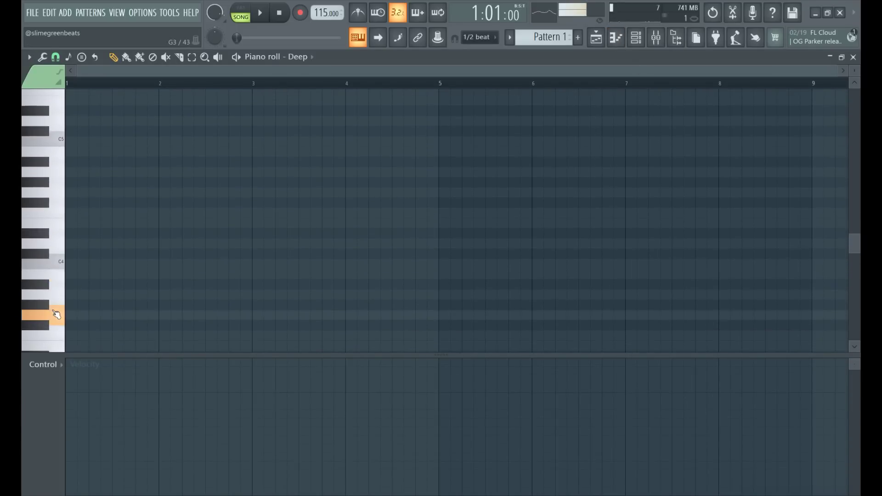
{"action": "left_click", "coordinate": [56, 314]}
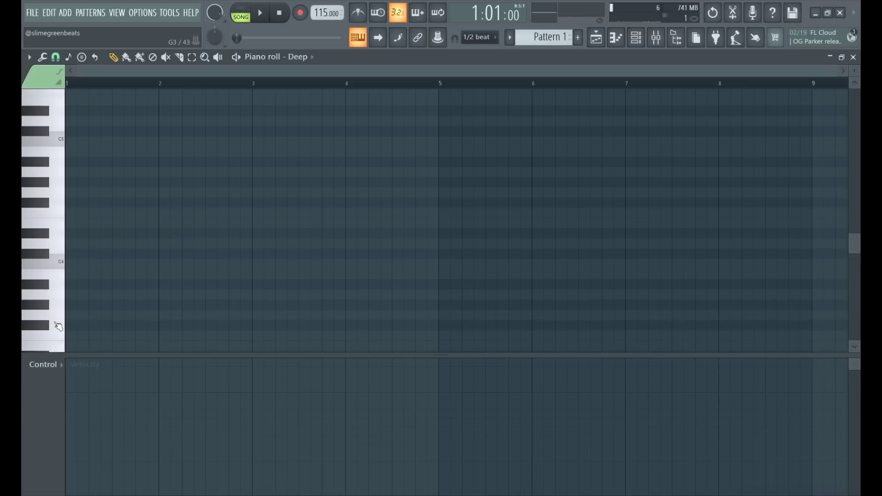
Audition the lower piano roll keys between F3 and C3 to choose the bass notes
{"action": "scroll", "coordinate": [73, 271], "scroll_direction": "down", "scroll_amount": 1}
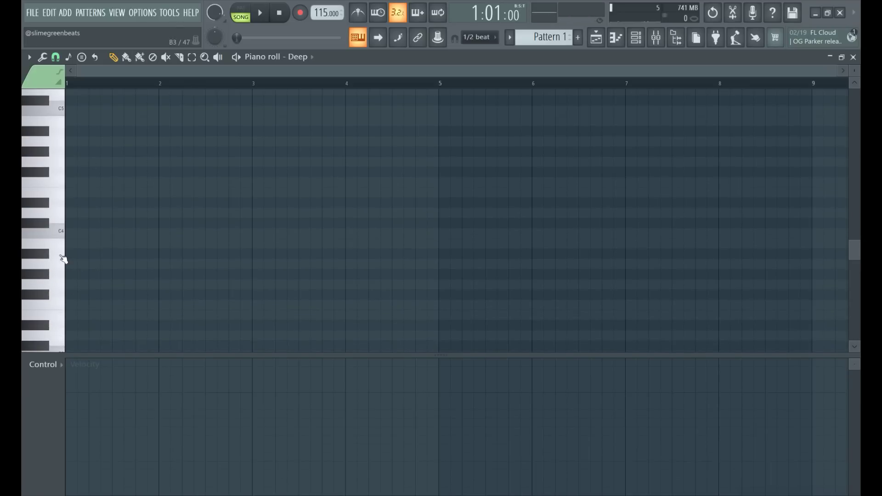
{"action": "left_click", "coordinate": [54, 303]}
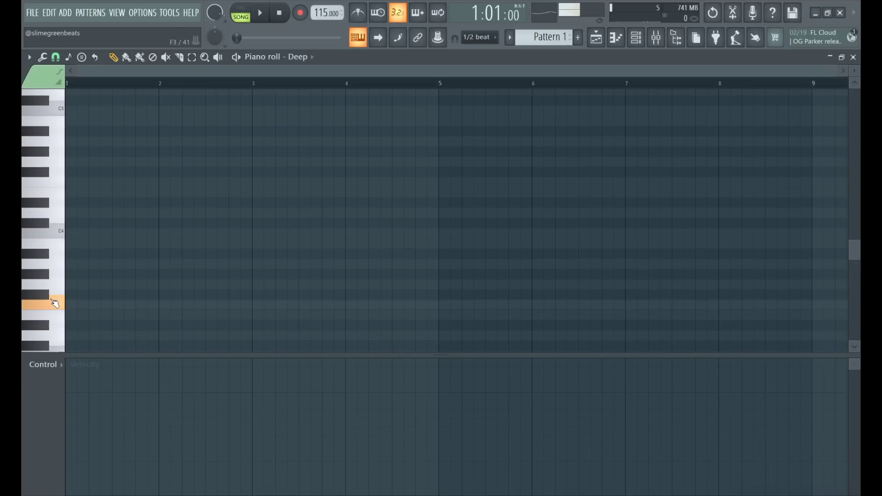
{"action": "left_click", "coordinate": [55, 304]}
{"action": "scroll", "coordinate": [58, 287], "scroll_direction": "down", "scroll_amount": 1}
{"action": "left_click", "coordinate": [57, 274]}
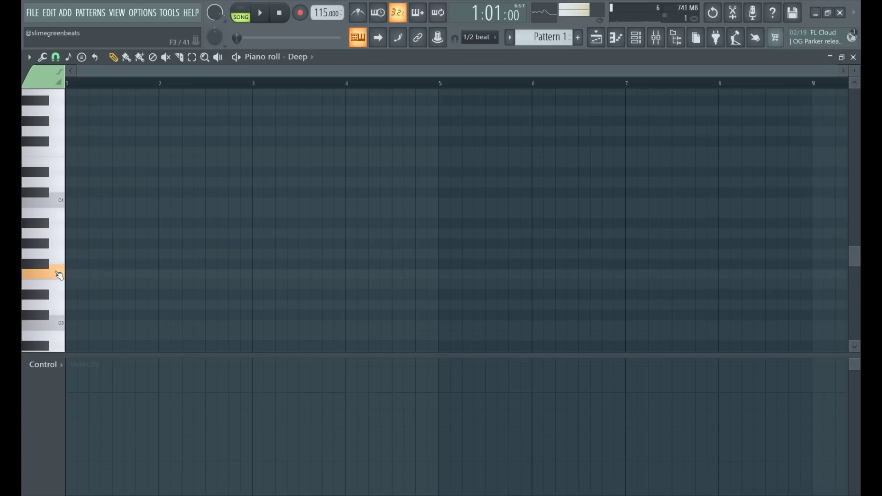
{"action": "left_click", "coordinate": [57, 325]}
{"action": "left_click", "coordinate": [57, 310]}
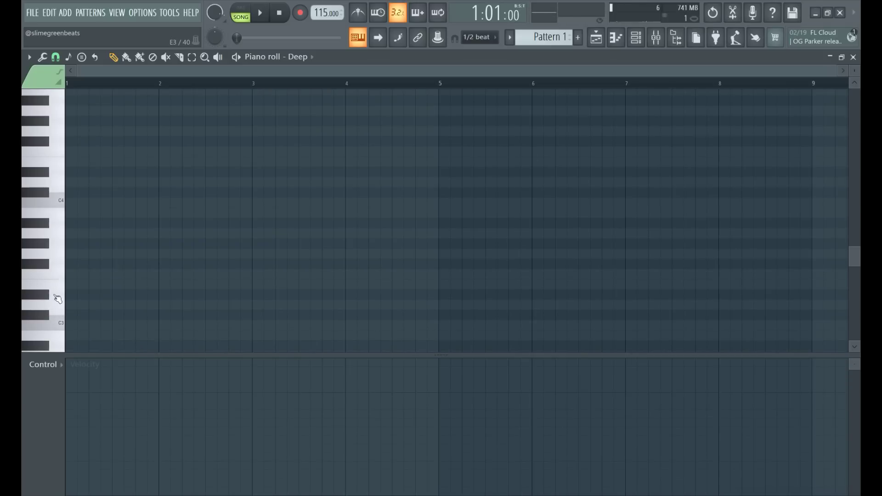
{"action": "left_click", "coordinate": [57, 292]}
{"action": "left_click", "coordinate": [57, 276]}
Draw a two-bar F3 note at bar 1 and, during playback, a two-bar C3 note at bar 3
{"action": "left_click", "coordinate": [74, 274]}
{"action": "left_click_drag", "start_coordinate": [73, 275], "coordinate": [253, 281]}
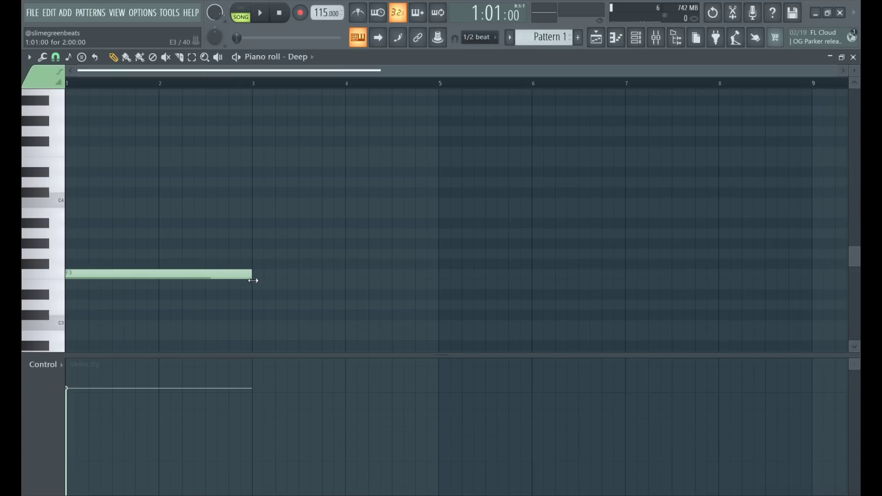
{"action": "key", "text": "space"}
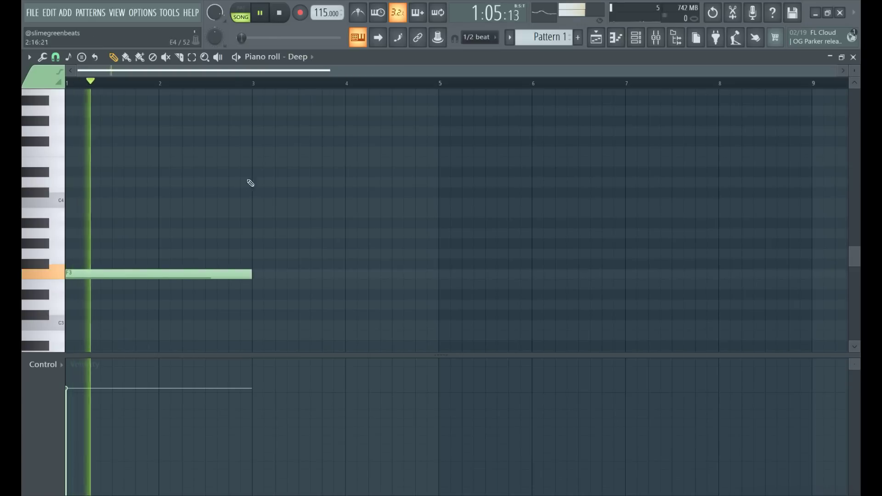
{"action": "left_click", "coordinate": [254, 316]}
{"action": "left_click_drag", "start_coordinate": [270, 315], "coordinate": [271, 325]}
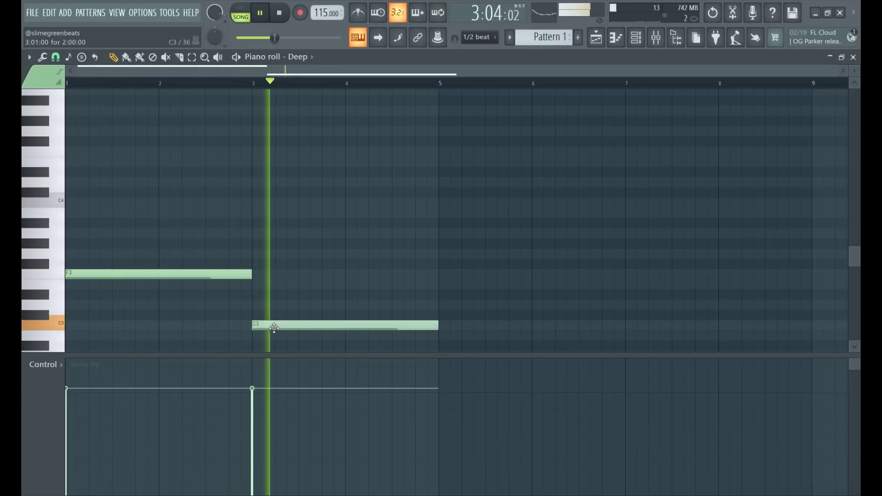
Reopen Pattern 1 from the playlist, shorten the F3 note to 1.5 bars, and fit the C3 note from 2:09 to just before bar 4
{"action": "left_click", "coordinate": [605, 39]}
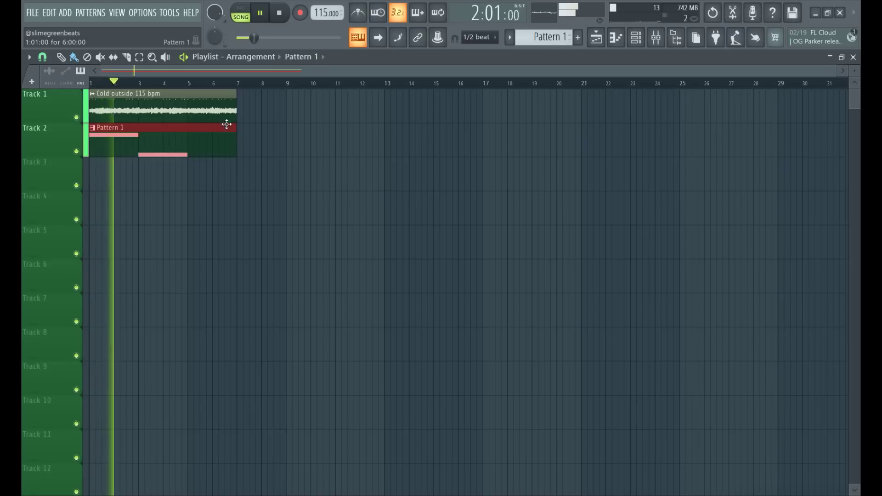
{"action": "double_click", "coordinate": [153, 141]}
{"action": "scroll", "coordinate": [162, 170], "scroll_direction": "left", "scroll_amount": 4}
{"action": "left_click", "coordinate": [73, 273]}
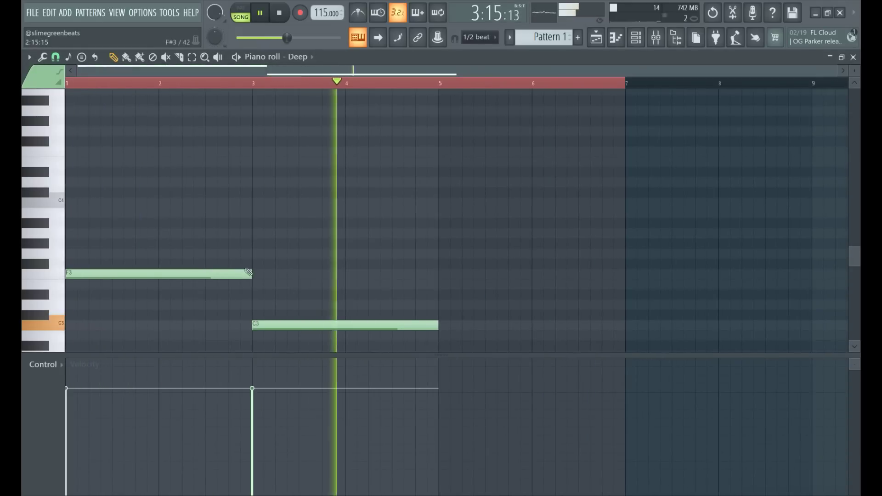
{"action": "left_click_drag", "start_coordinate": [251, 274], "coordinate": [206, 274]}
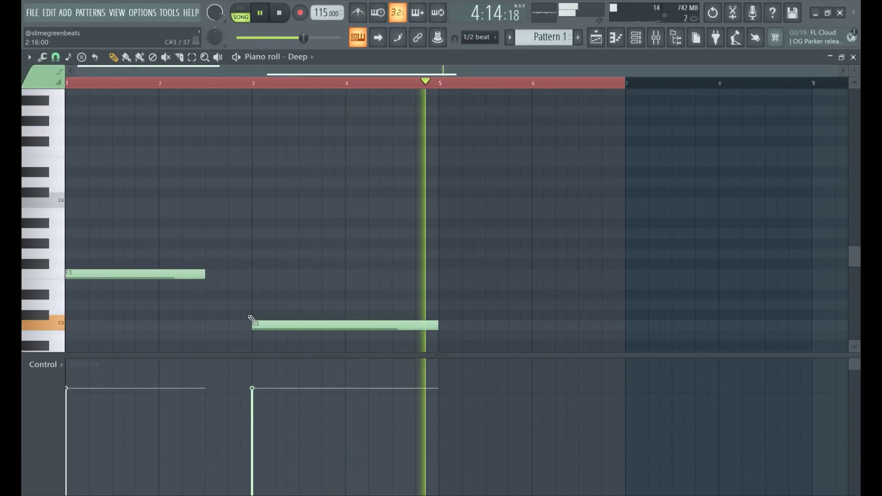
{"action": "left_click_drag", "start_coordinate": [255, 325], "coordinate": [208, 325]}
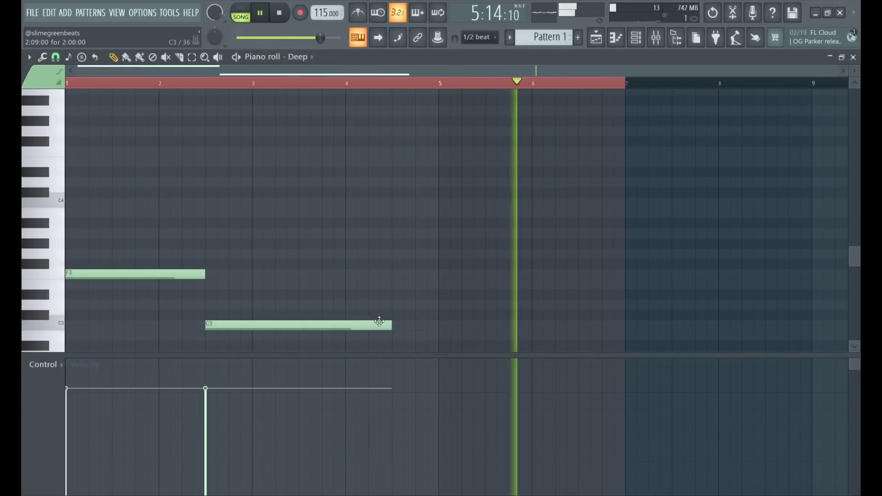
{"action": "left_click_drag", "start_coordinate": [387, 326], "coordinate": [335, 326]}
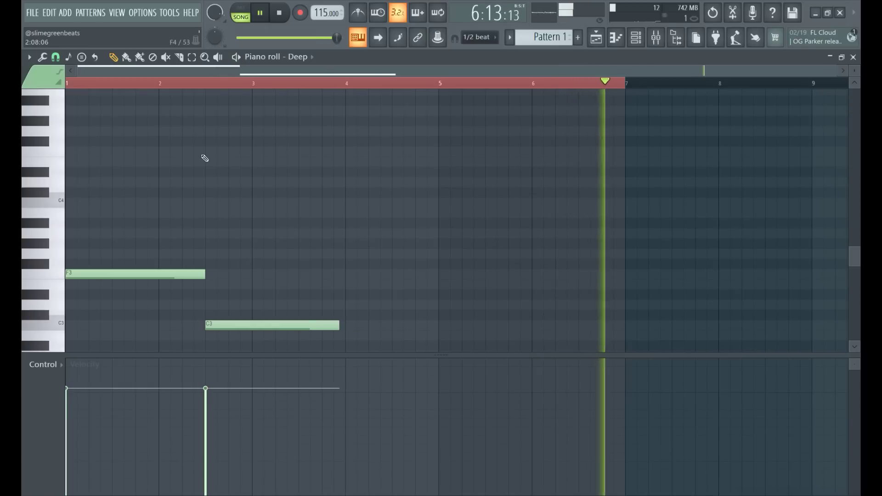
Extend the C3 note to bar 4 and draw a D3 note there lasting 1.5 bars
{"action": "scroll", "coordinate": [121, 233], "scroll_direction": "down", "scroll_amount": 3}
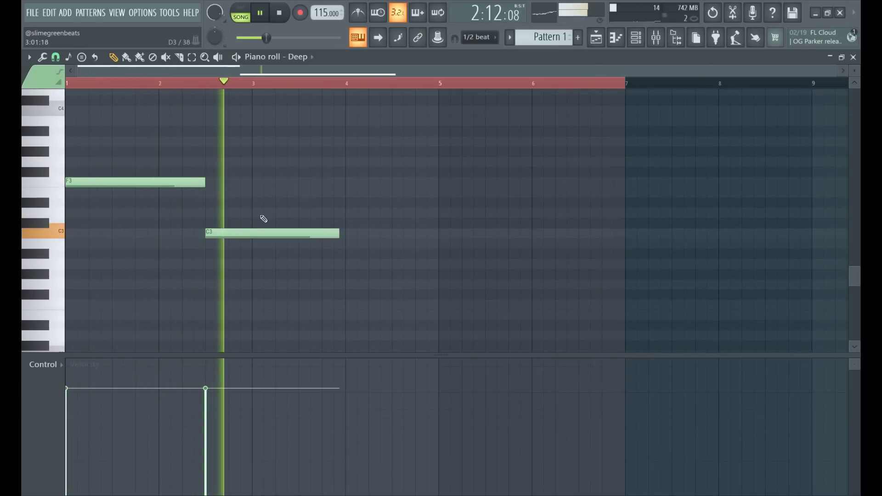
{"action": "left_click_drag", "start_coordinate": [339, 233], "coordinate": [369, 216]}
{"action": "left_click", "coordinate": [354, 213]}
{"action": "left_click_drag", "start_coordinate": [367, 216], "coordinate": [362, 216]}
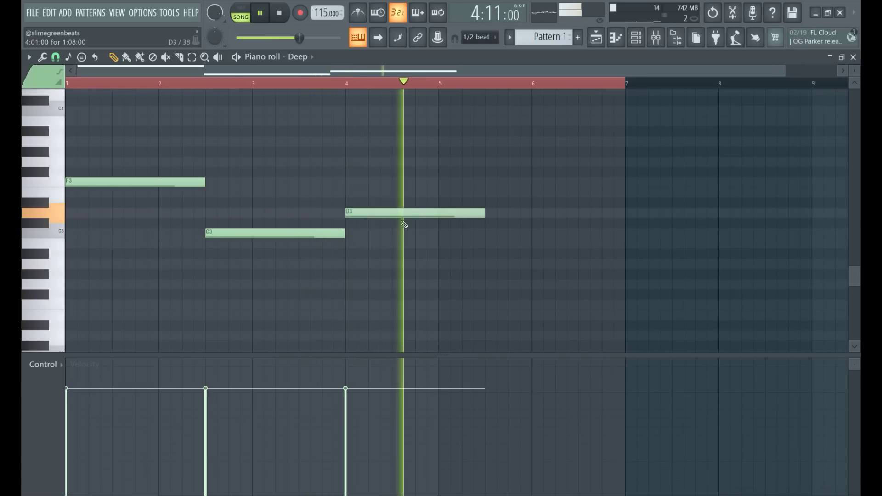
Add a closing C3 note from 5:09 to bar 7 and make the D3 note end where it begins
{"action": "left_click_drag", "start_coordinate": [489, 212], "coordinate": [509, 237]}
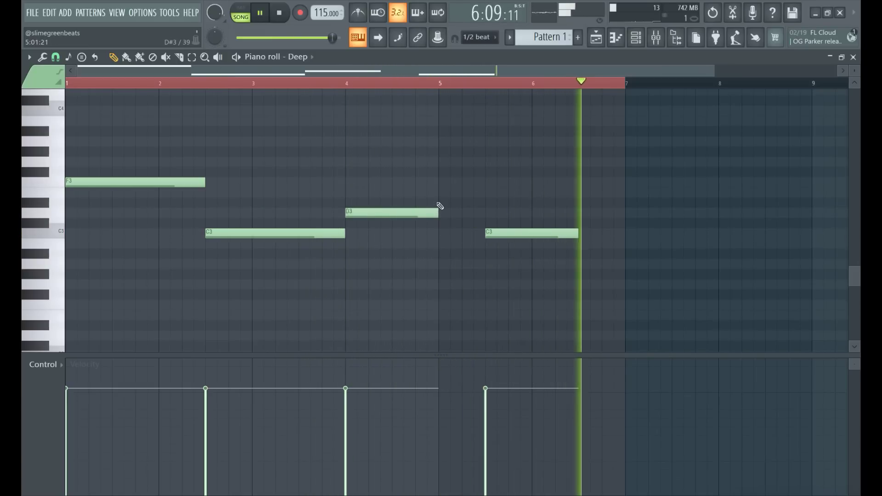
{"action": "left_click_drag", "start_coordinate": [437, 213], "coordinate": [484, 212]}
{"action": "left_click_drag", "start_coordinate": [575, 244], "coordinate": [622, 236]}
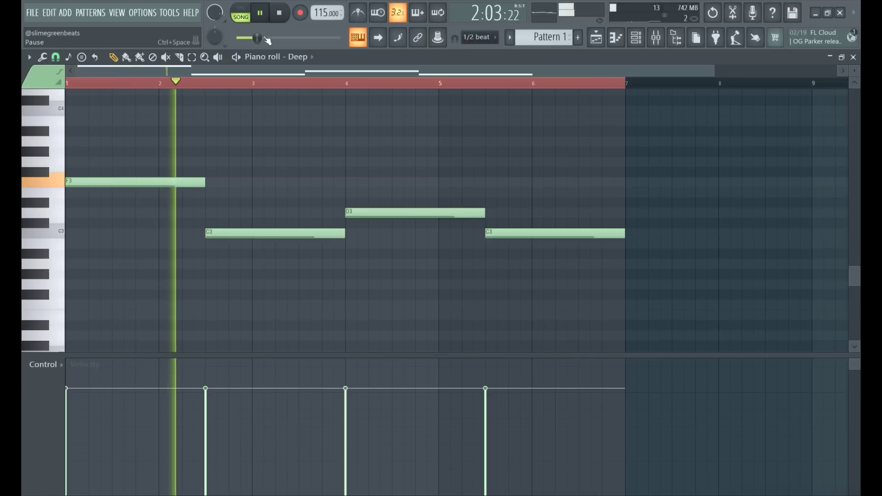
Slice each of the four bass notes in half while the song plays
{"action": "left_click", "coordinate": [266, 17]}
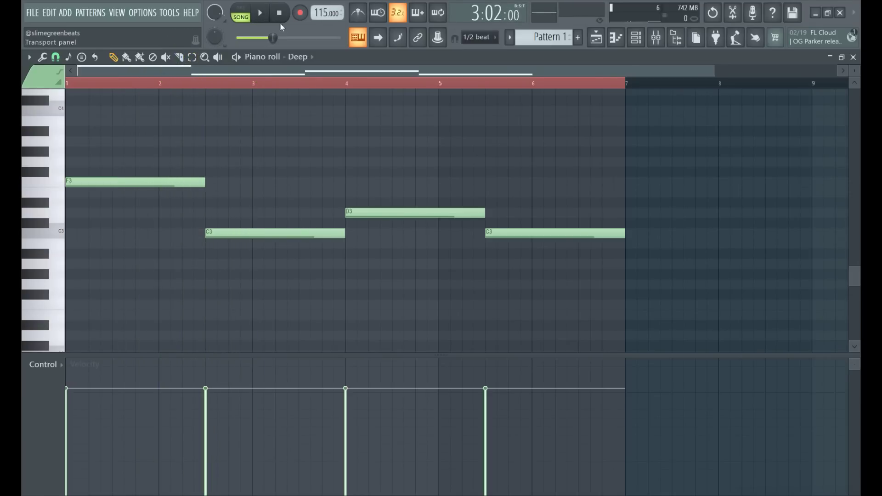
{"action": "left_click", "coordinate": [260, 14]}
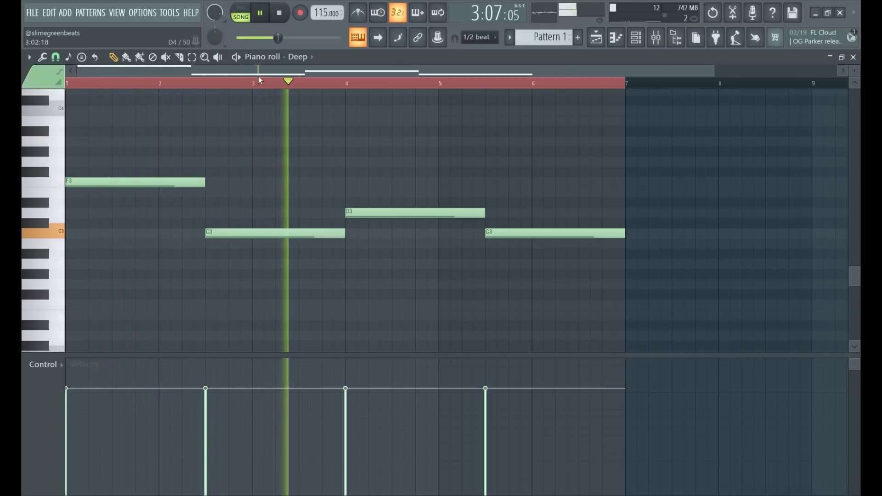
{"action": "left_click", "coordinate": [179, 57]}
{"action": "left_click_drag", "start_coordinate": [136, 177], "coordinate": [136, 189]}
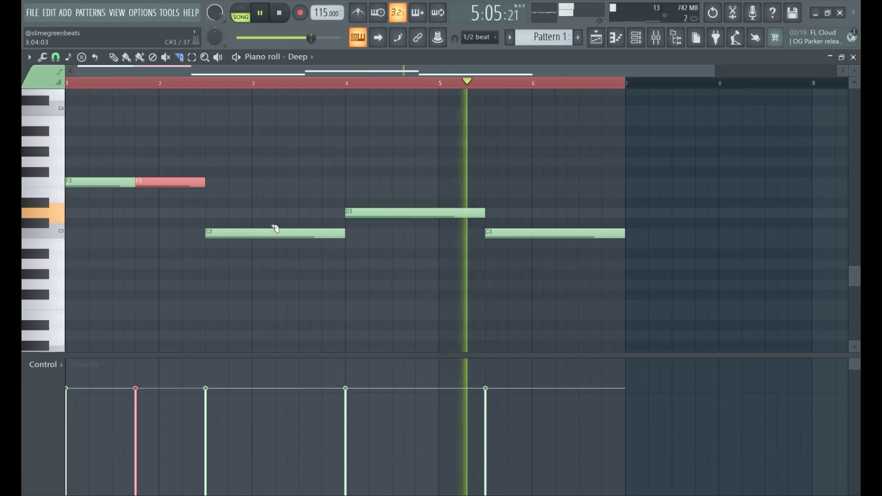
{"action": "left_click_drag", "start_coordinate": [275, 224], "coordinate": [277, 245]}
{"action": "left_click_drag", "start_coordinate": [416, 205], "coordinate": [418, 221]}
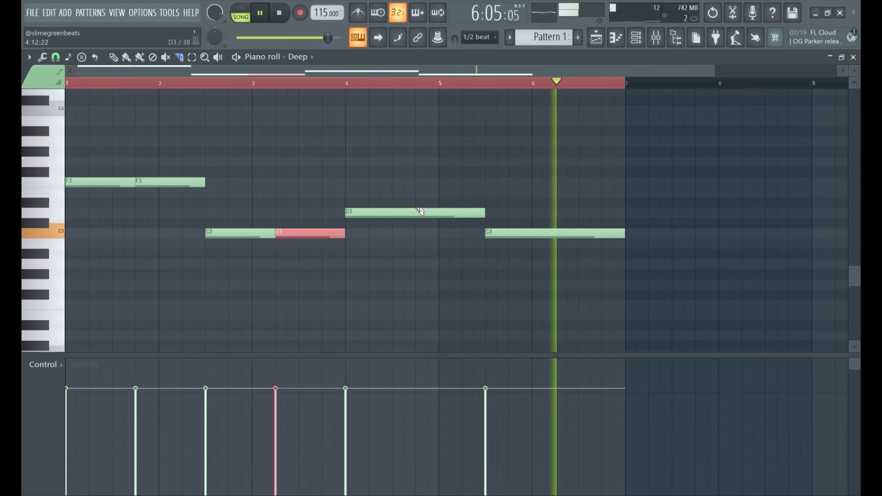
{"action": "left_click_drag", "start_coordinate": [557, 226], "coordinate": [557, 240]}
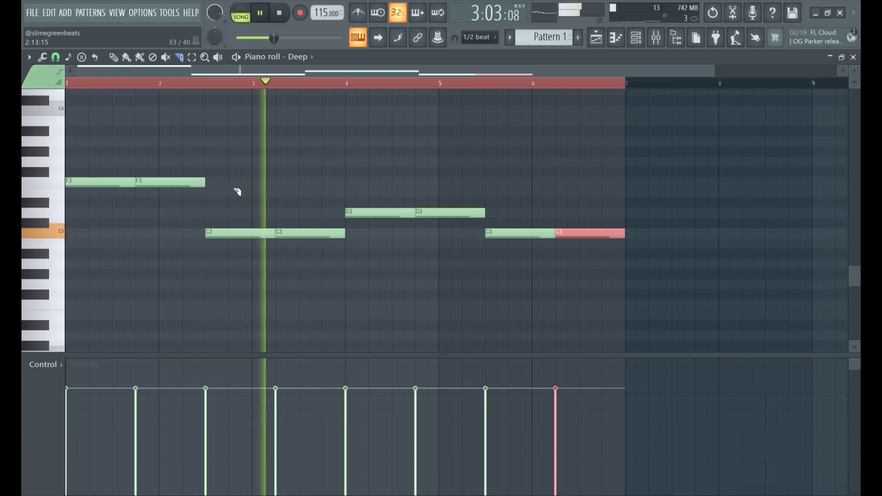
{"action": "key", "text": "p"}
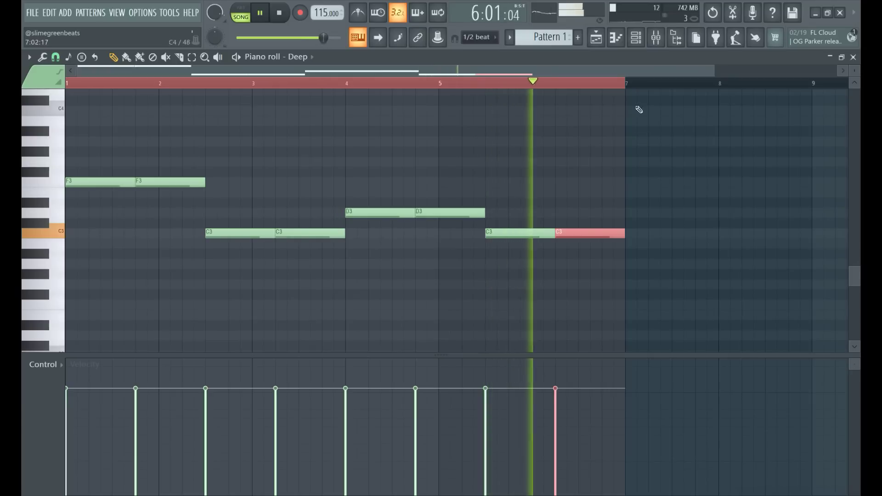
Stop playback, delete the second half of each sliced note, and stretch the first halves back to 1.5 bars
{"action": "left_click", "coordinate": [263, 14]}
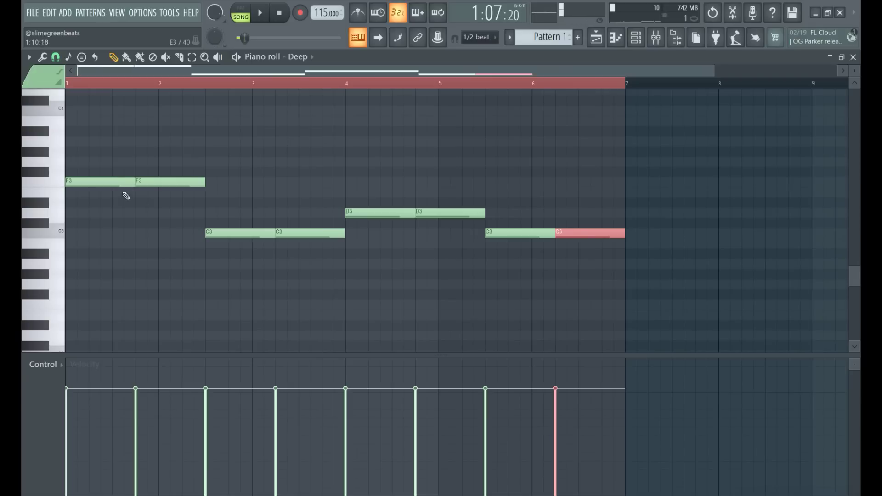
{"action": "right_click", "coordinate": [157, 182]}
{"action": "left_click_drag", "start_coordinate": [135, 182], "coordinate": [197, 184]}
{"action": "right_click", "coordinate": [309, 236]}
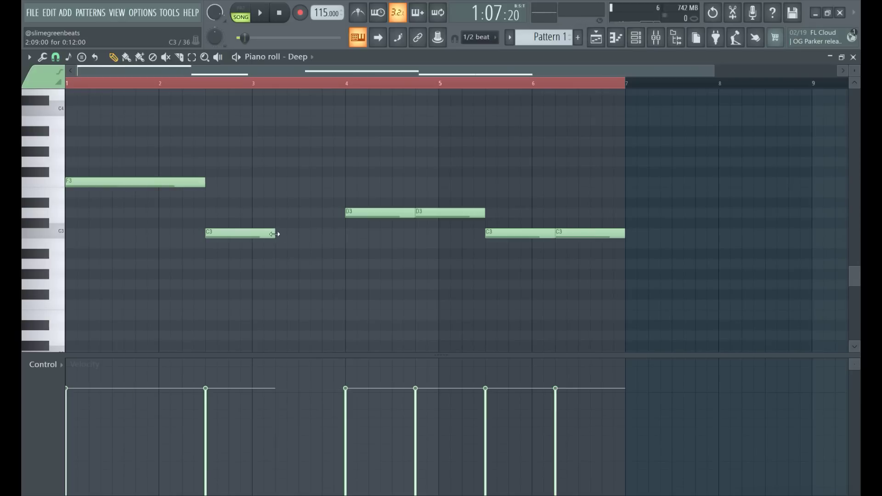
{"action": "left_click_drag", "start_coordinate": [275, 234], "coordinate": [339, 236]}
{"action": "right_click", "coordinate": [438, 216]}
{"action": "left_click_drag", "start_coordinate": [415, 213], "coordinate": [473, 213]}
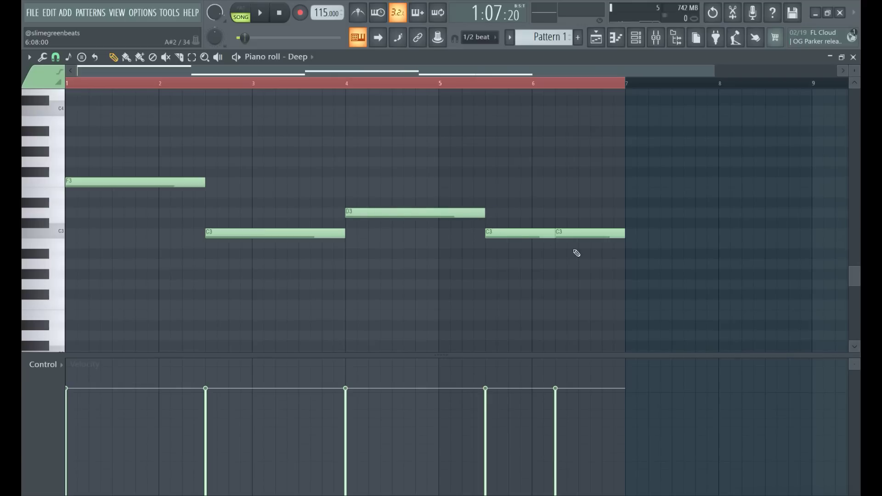
{"action": "right_click", "coordinate": [573, 237]}
{"action": "left_click_drag", "start_coordinate": [554, 237], "coordinate": [614, 234]}
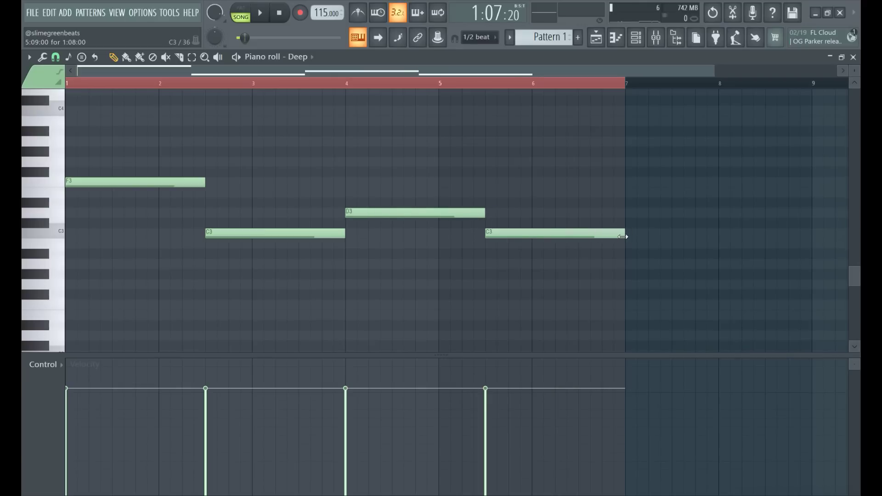
Open the mixer and route the Deep channel to mixer track 2, the 808 track
{"action": "left_click", "coordinate": [678, 37]}
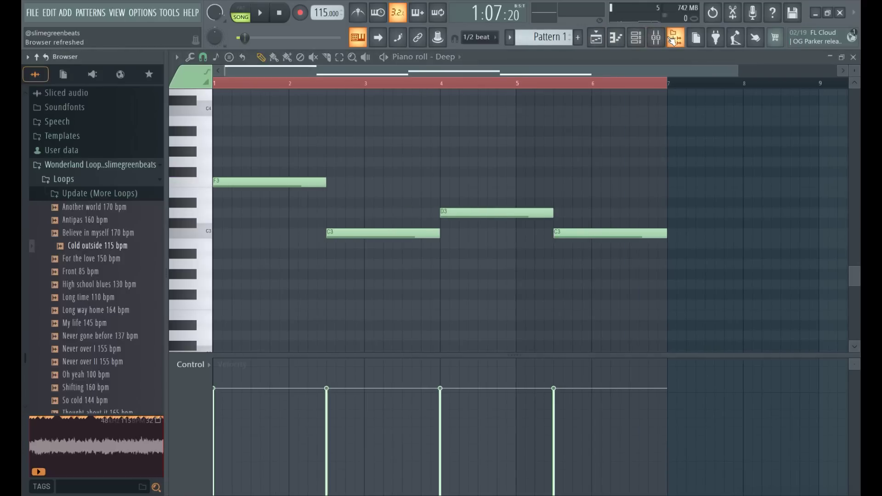
{"action": "key", "text": "F8"}
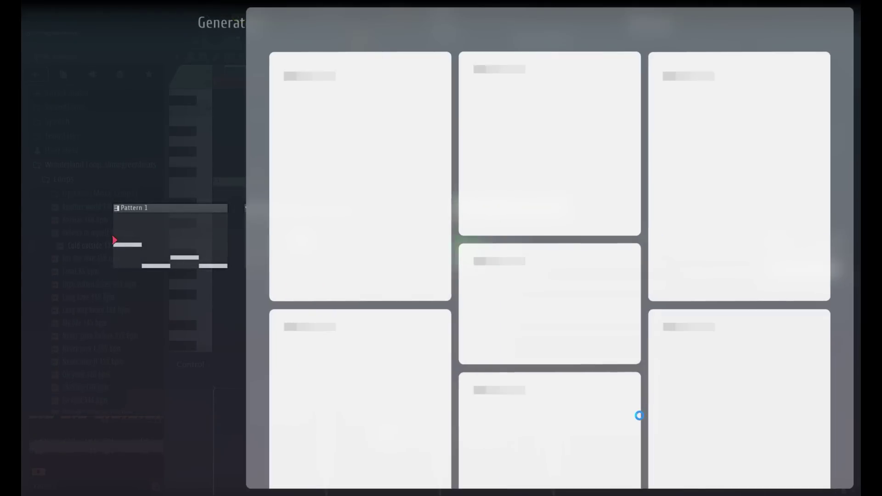
{"action": "left_click", "coordinate": [239, 359]}
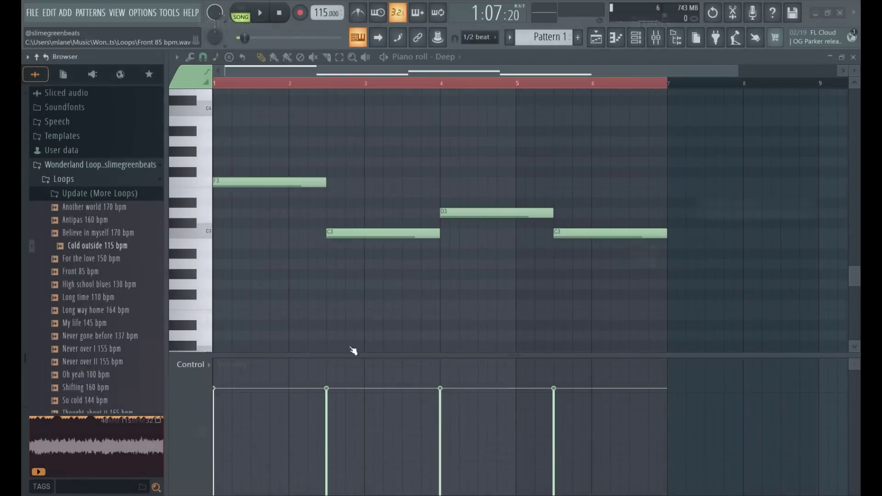
{"action": "left_click", "coordinate": [656, 38]}
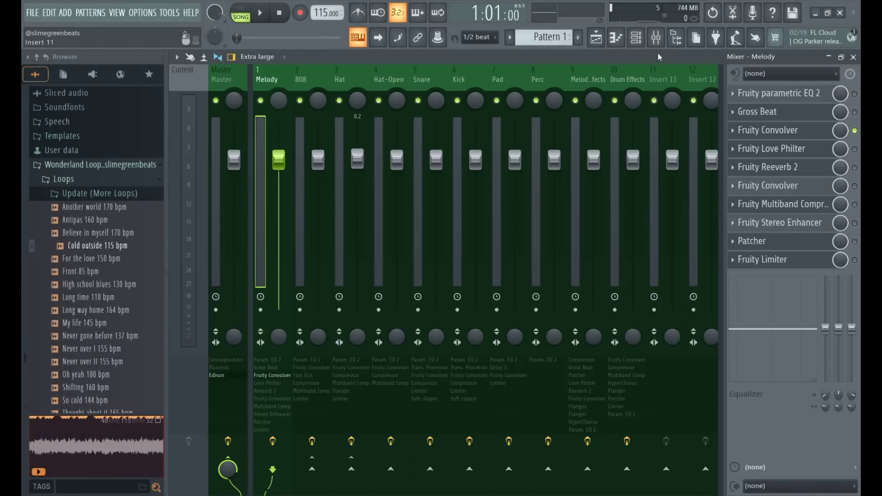
{"action": "left_click", "coordinate": [677, 38]}
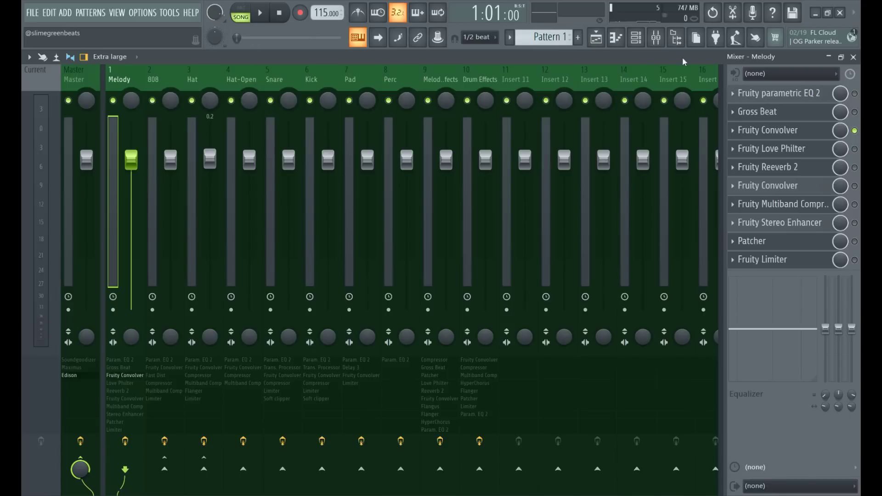
{"action": "left_click", "coordinate": [636, 38]}
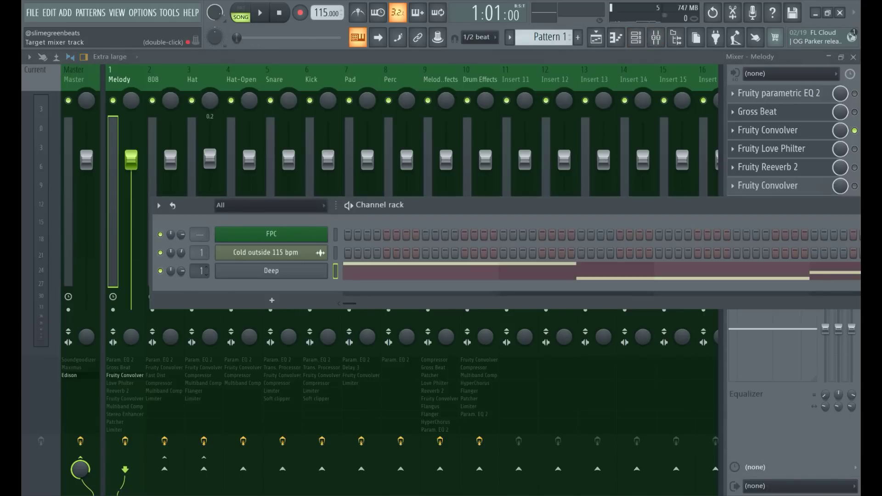
{"action": "left_click", "coordinate": [111, 237]}
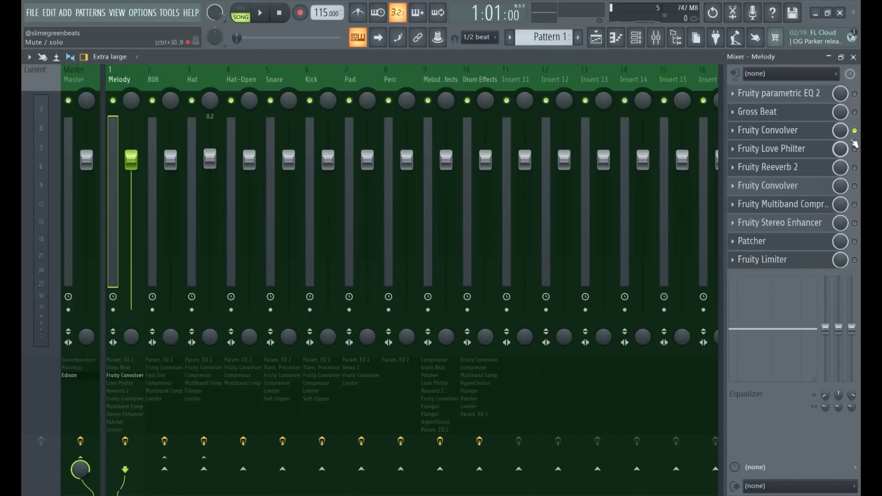
Review the Melody track's Fruity Convolver during playback and inspect the 808 track's effect chain
{"action": "left_click", "coordinate": [768, 130]}
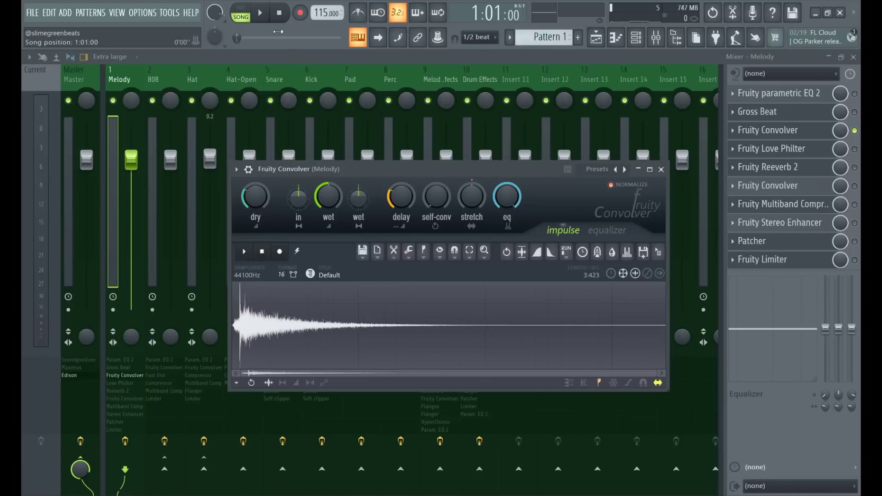
{"action": "left_click", "coordinate": [268, 21]}
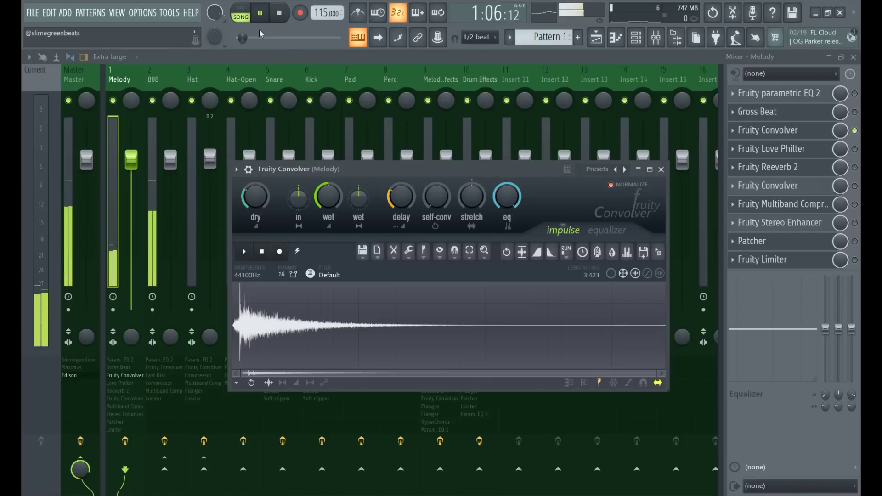
{"action": "left_click", "coordinate": [157, 172]}
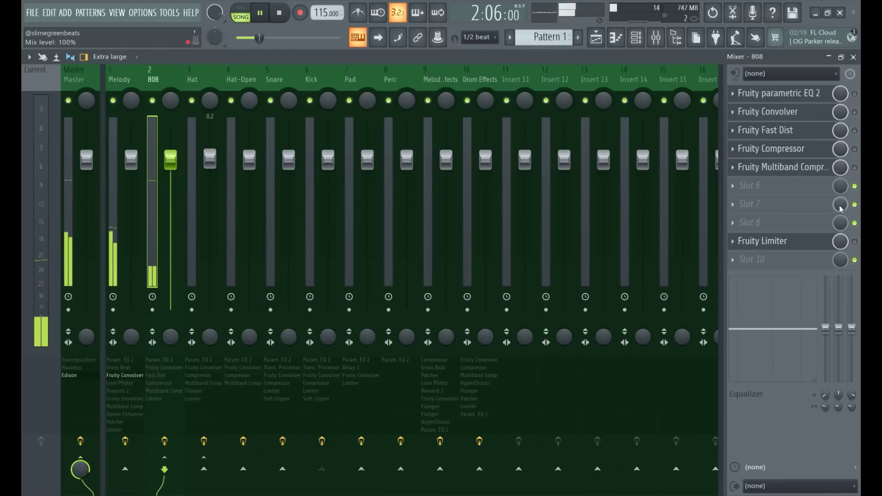
{"action": "left_click", "coordinate": [267, 18]}
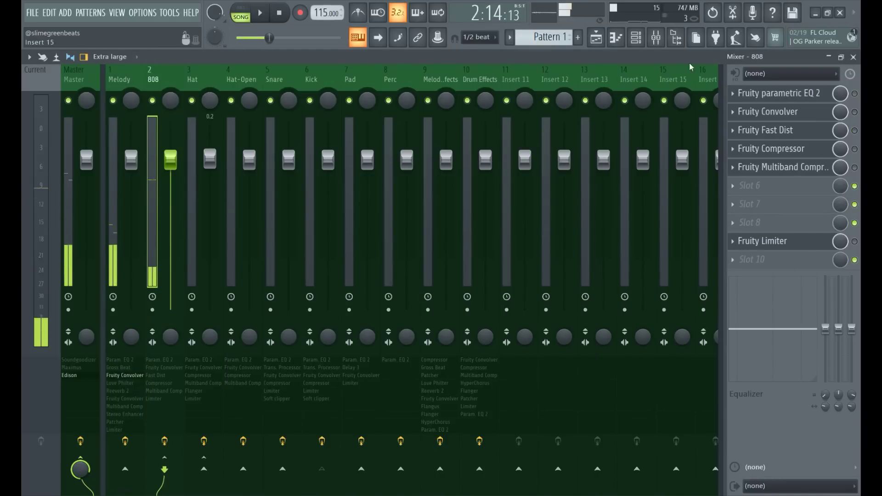
Lower the Deep channel's volume to about 58% and resume playback to check it against the melody
{"action": "left_click", "coordinate": [636, 36]}
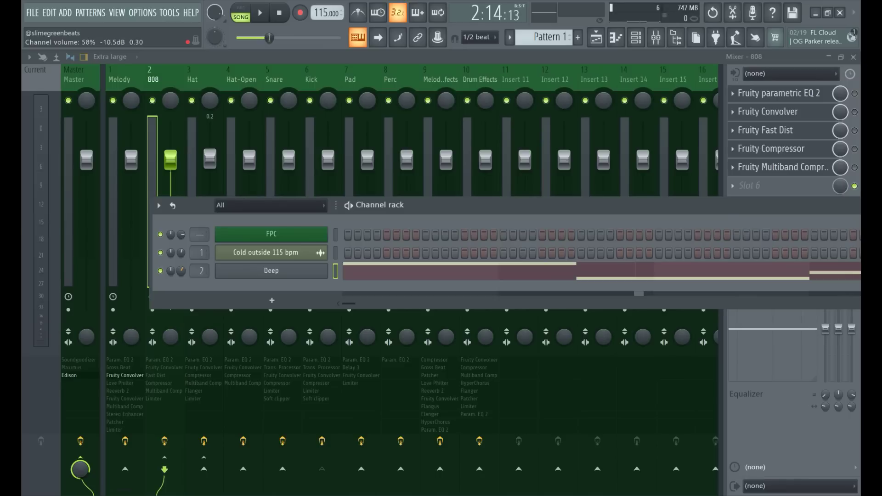
{"action": "key", "text": "space"}
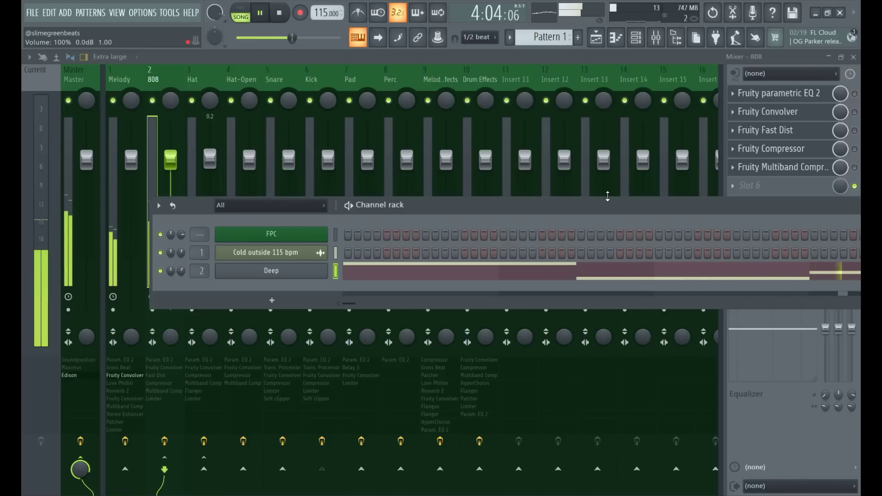
{"action": "key", "text": "F6"}
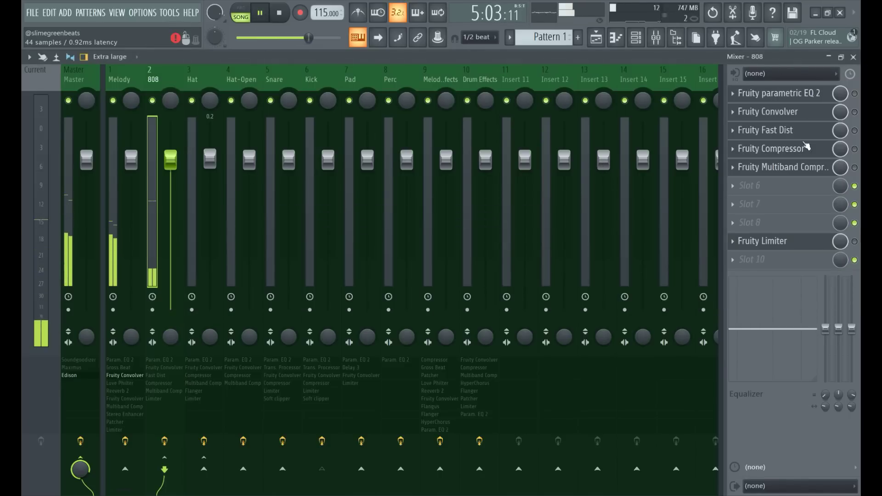
Open the Fruity Convolver on the 808 track and enable the effect
{"action": "left_click", "coordinate": [791, 113]}
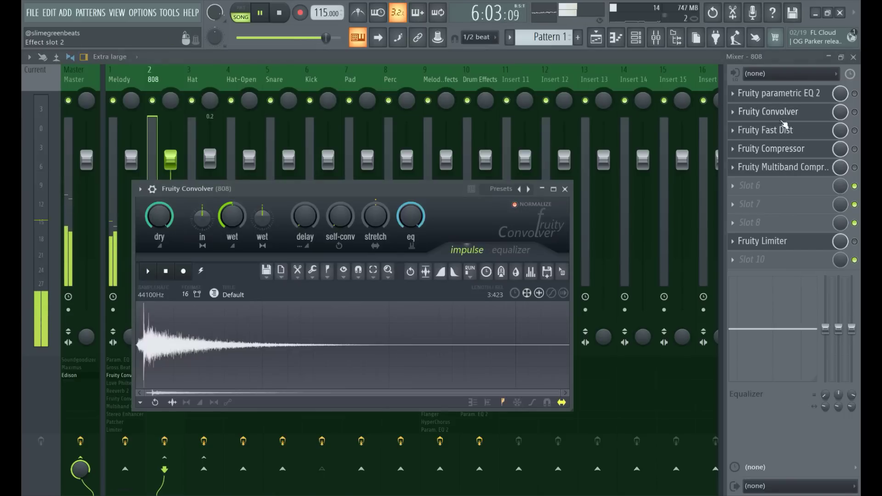
{"action": "left_click", "coordinate": [827, 113]}
{"action": "left_click", "coordinate": [824, 114]}
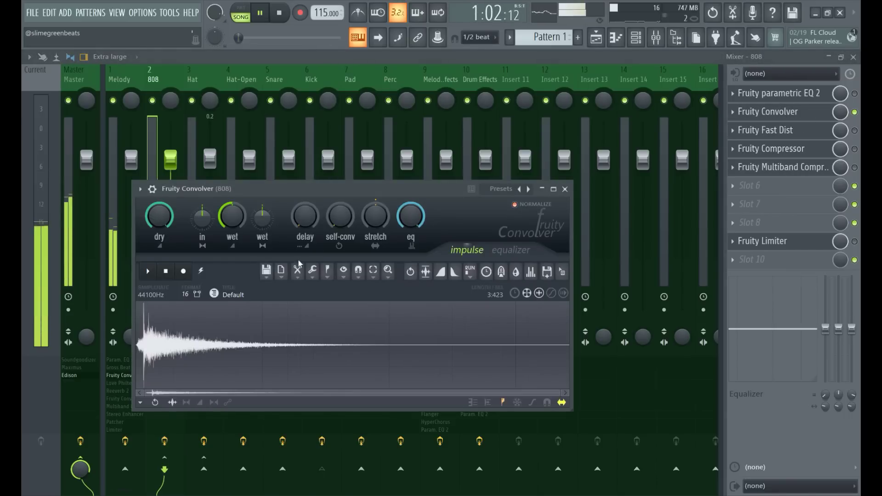
{"action": "left_click_drag", "start_coordinate": [255, 195], "coordinate": [370, 216]}
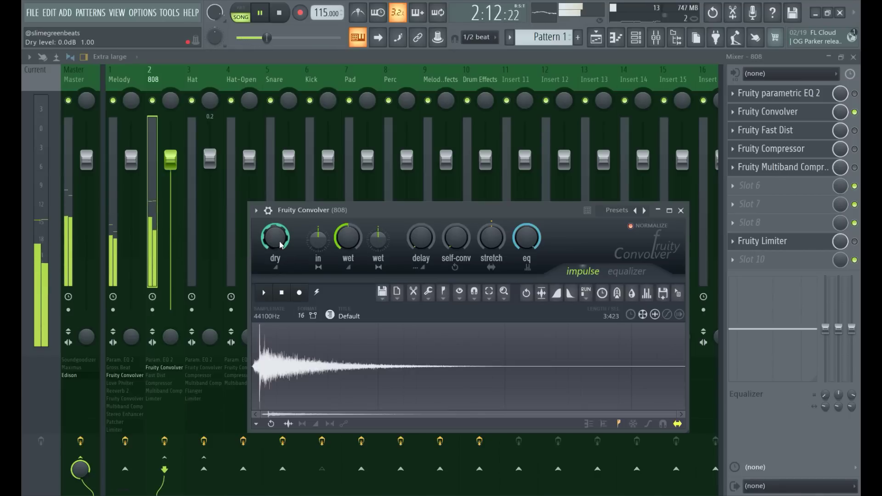
Set the 808 track's stereo separation to 41% merged and partly widen the Melody track's stereo separation
{"action": "left_click", "coordinate": [170, 344]}
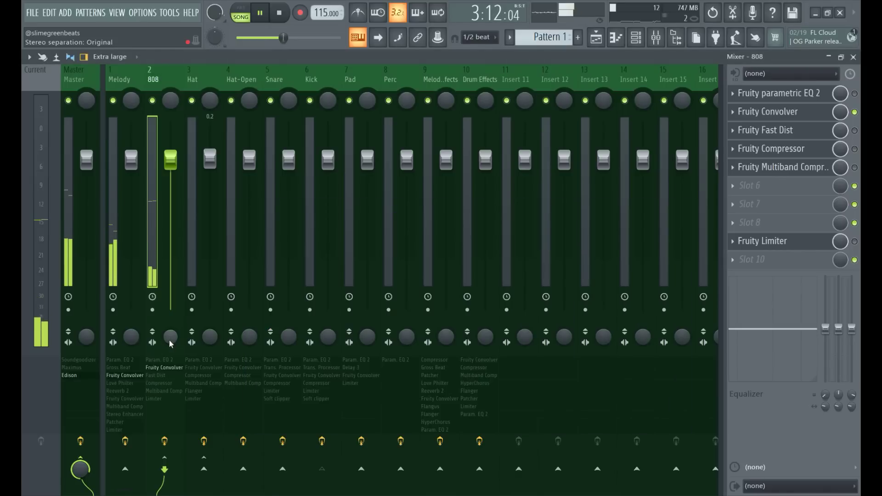
{"action": "left_click_drag", "start_coordinate": [171, 338], "coordinate": [170, 327]}
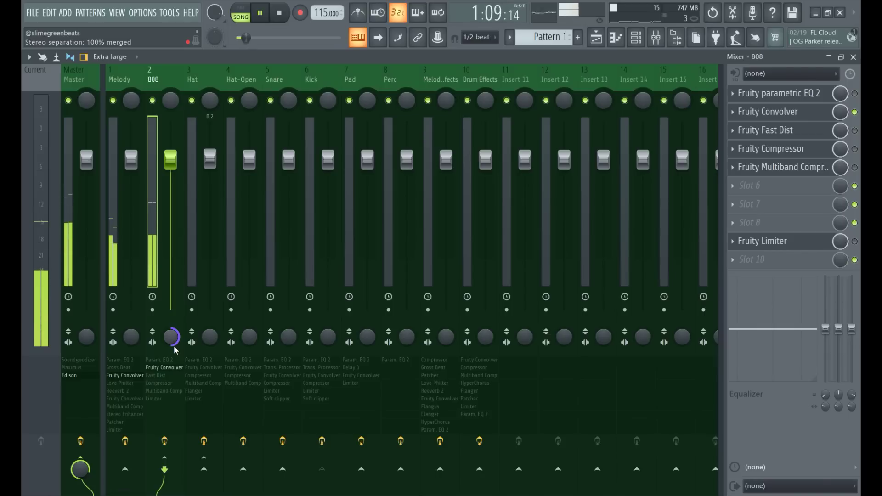
{"action": "left_click_drag", "start_coordinate": [175, 348], "coordinate": [131, 349]}
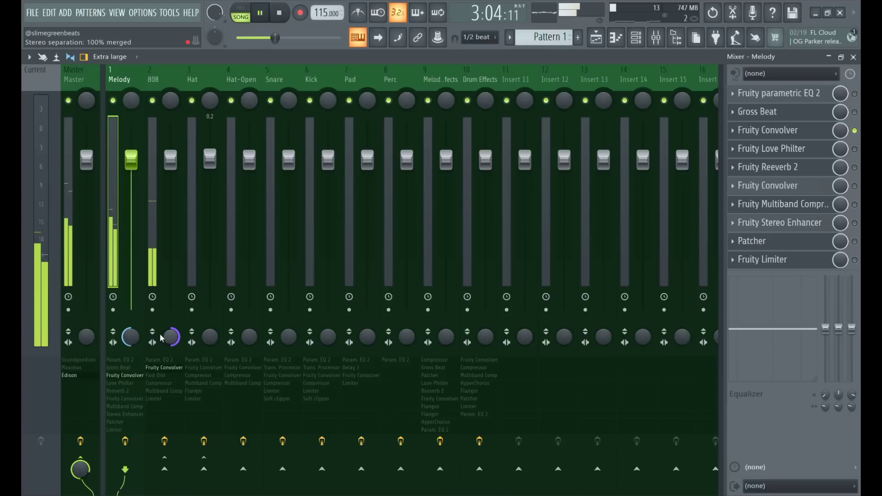
{"action": "left_click_drag", "start_coordinate": [131, 337], "coordinate": [171, 346]}
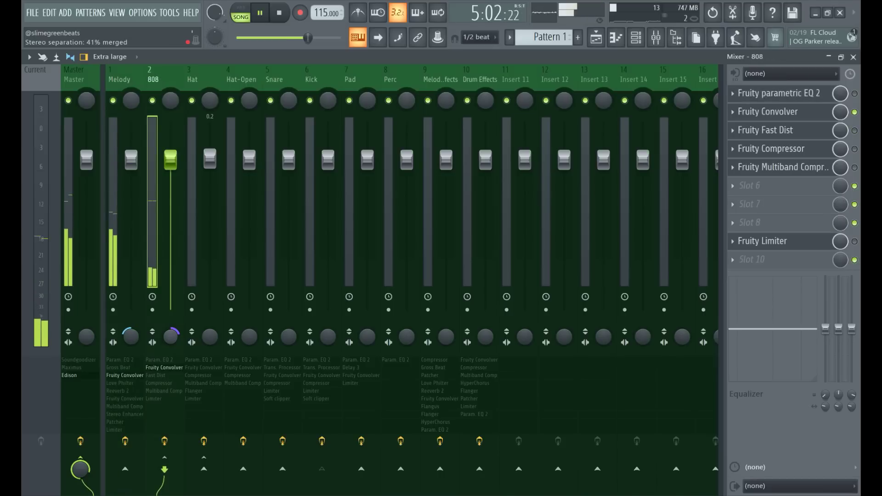
Restart playback and open the 808 track's Fruity Fast Dist, moving its window clear of the Melody and 808 channels
{"action": "key", "text": "space"}
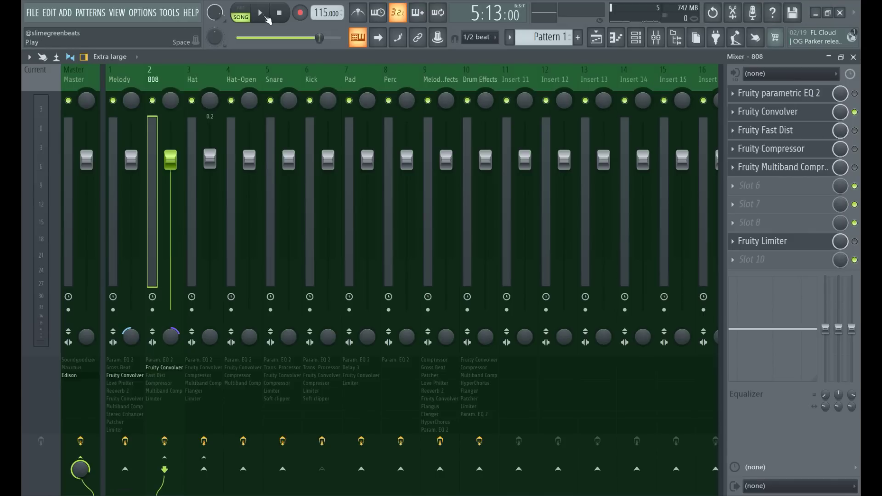
{"action": "key", "text": "space"}
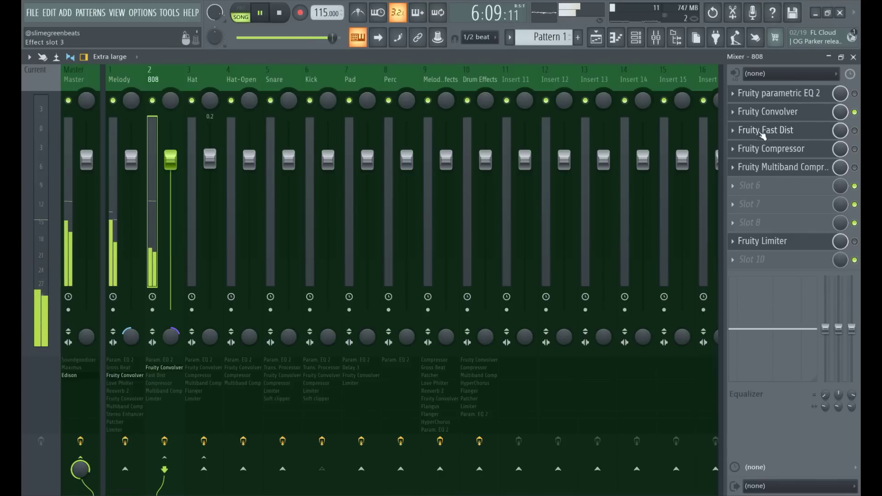
{"action": "left_click", "coordinate": [734, 131]}
{"action": "mouse_move", "coordinate": [747, 145]}
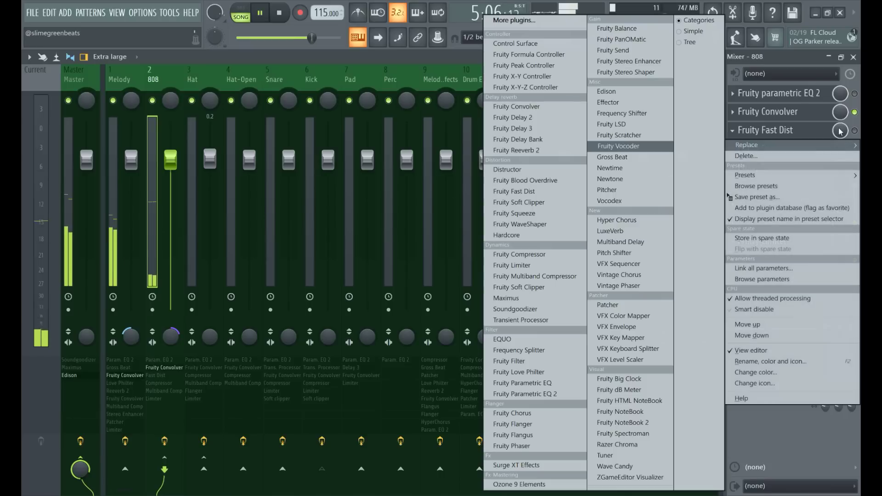
{"action": "left_click", "coordinate": [811, 138]}
{"action": "left_click", "coordinate": [812, 138]}
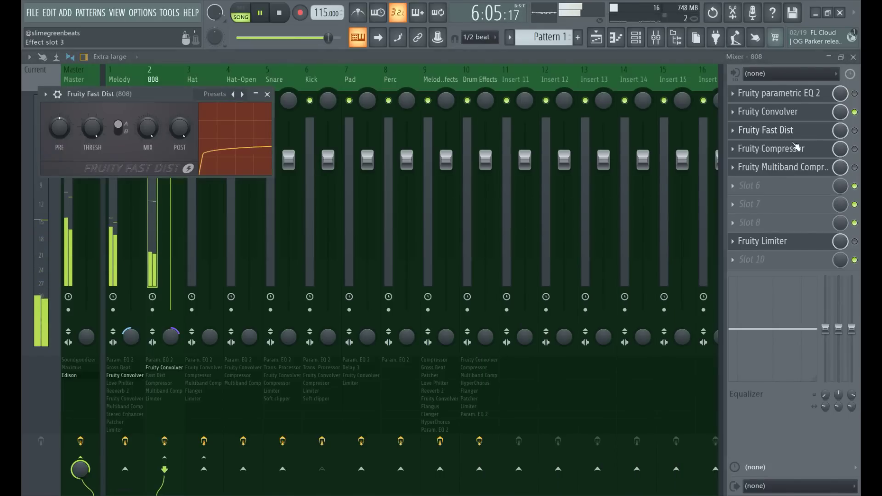
{"action": "left_click_drag", "start_coordinate": [189, 101], "coordinate": [506, 106]}
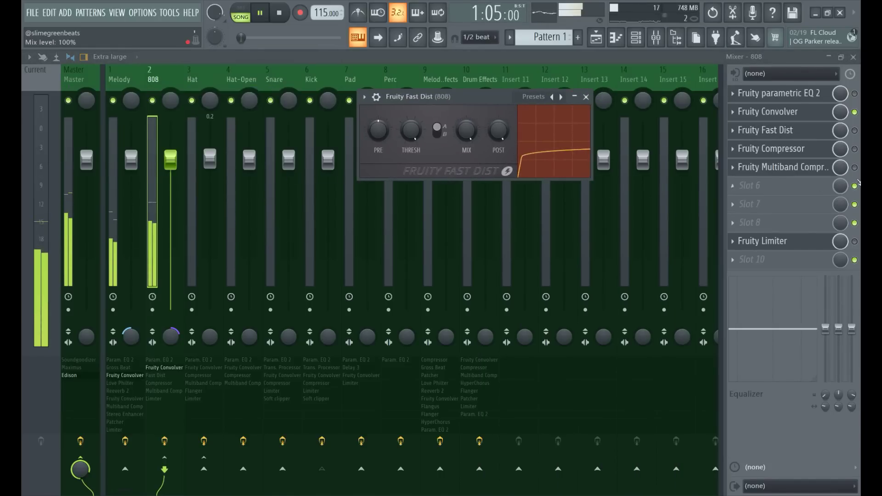
Enable Fruity Fast Dist on the 808 track and keep its window open over the mixer
{"action": "left_click", "coordinate": [854, 131]}
{"action": "left_click", "coordinate": [790, 131]}
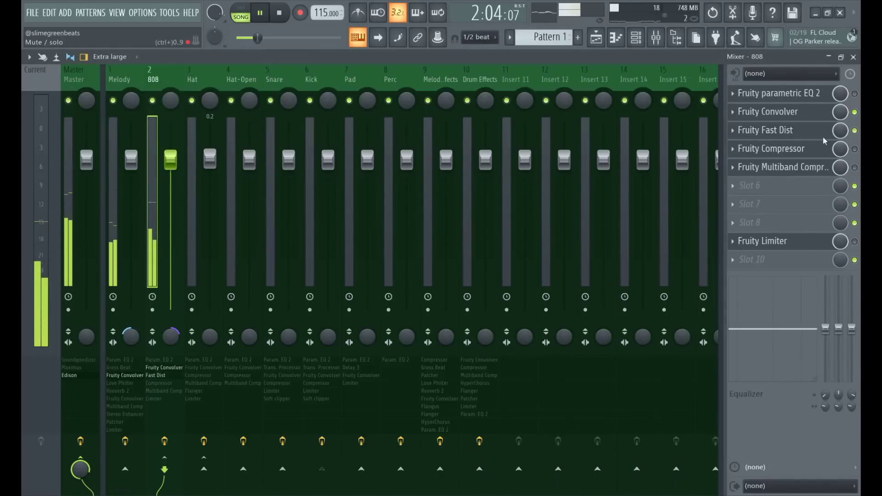
{"action": "left_click", "coordinate": [791, 131]}
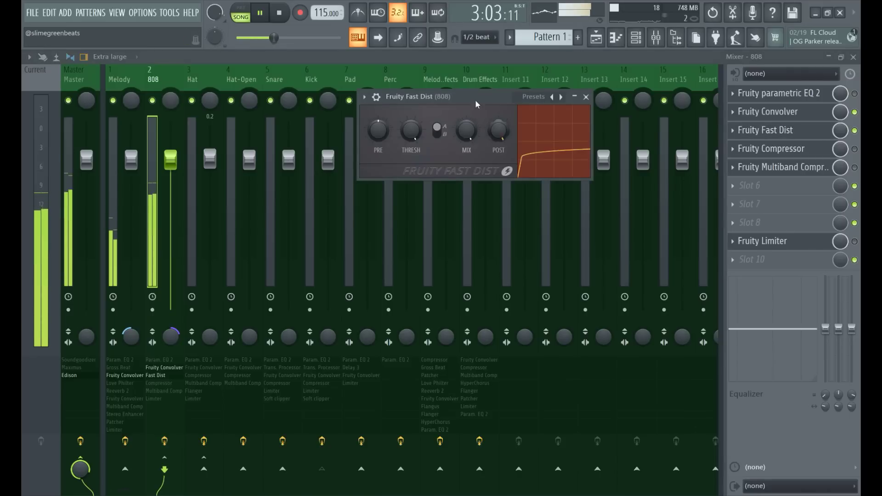
{"action": "left_click_drag", "start_coordinate": [476, 98], "coordinate": [470, 136]}
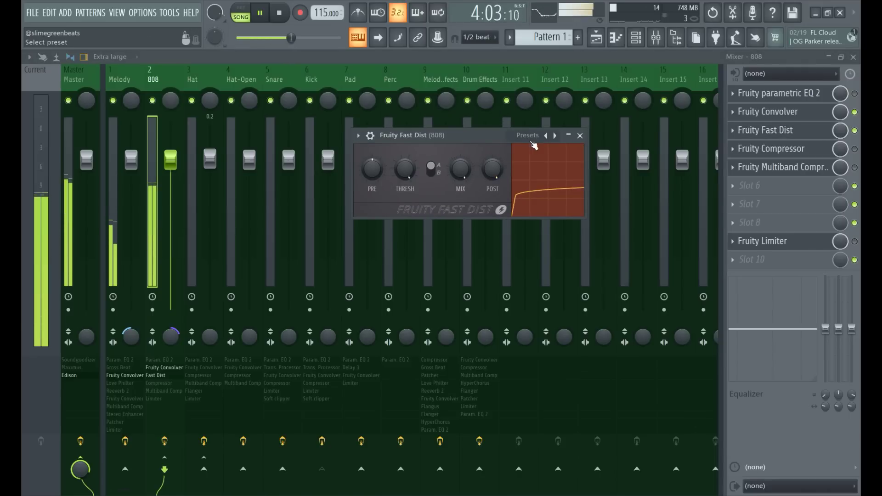
Audition the fuzz and overdrive presets of Fruity Fast Dist on the 808 track during playback
{"action": "left_click", "coordinate": [529, 135]}
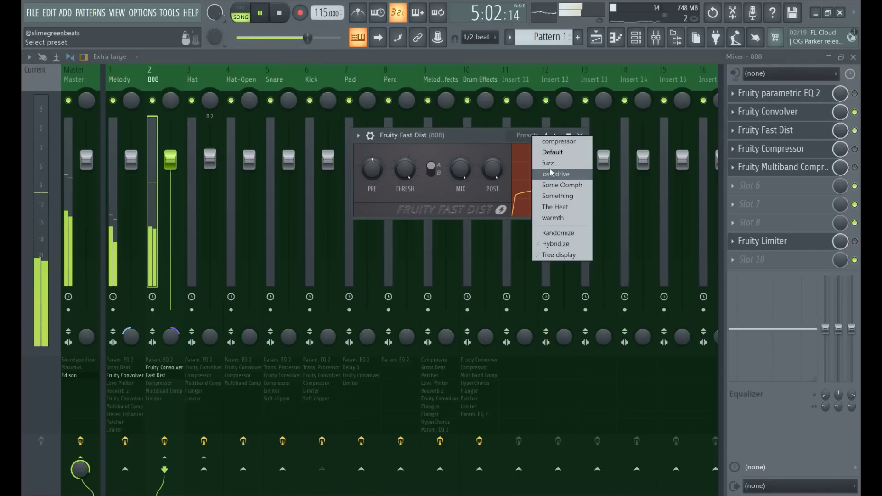
{"action": "left_click", "coordinate": [529, 161]}
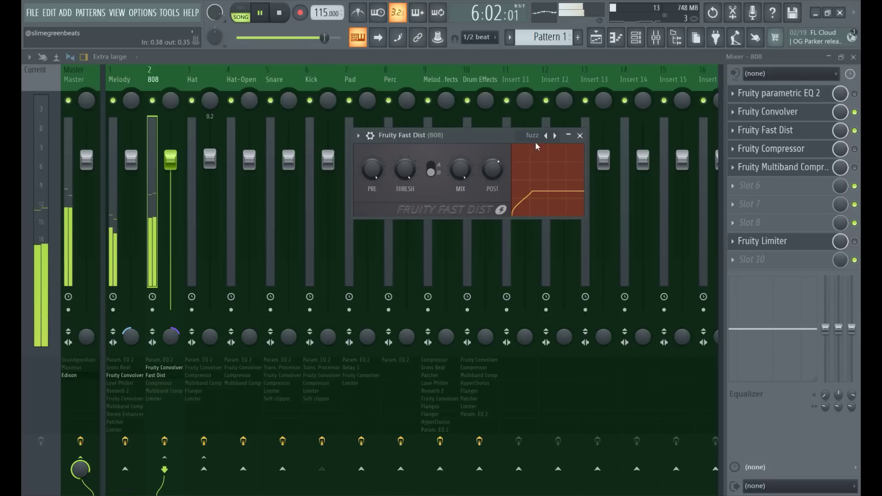
{"action": "left_click", "coordinate": [542, 146]}
{"action": "left_click", "coordinate": [547, 169]}
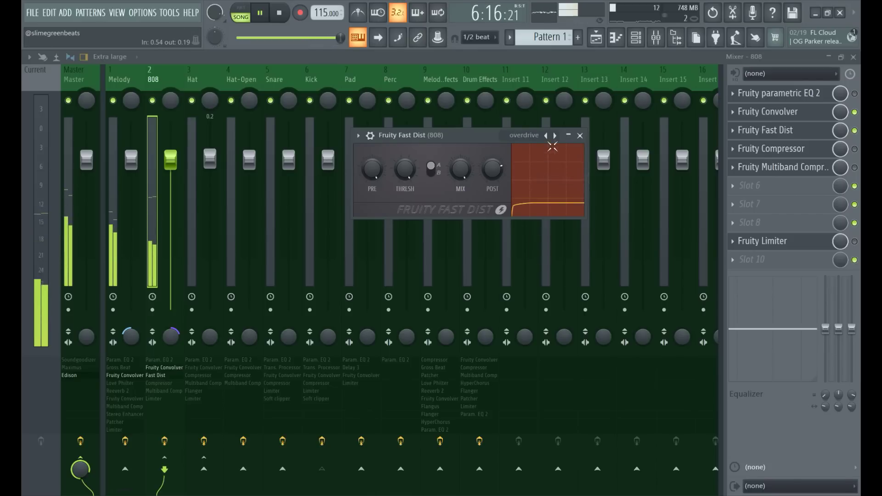
Advance Fruity Fast Dist through Some Oomph to the Something preset, switch its distortion type to A, and pause playback
{"action": "left_click", "coordinate": [556, 141]}
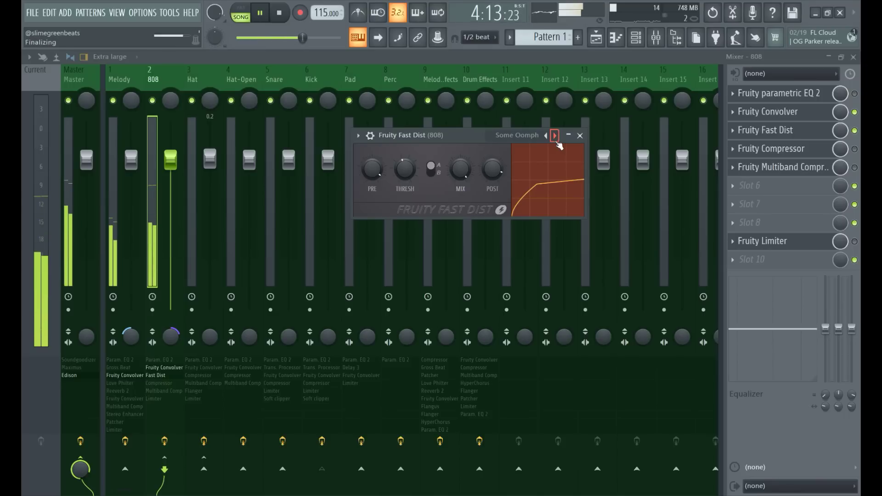
{"action": "left_click", "coordinate": [555, 140]}
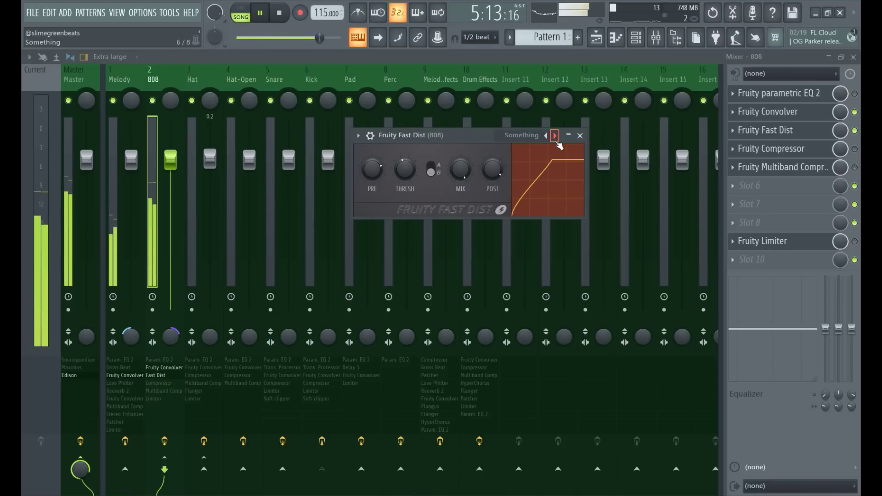
{"action": "left_click", "coordinate": [438, 168]}
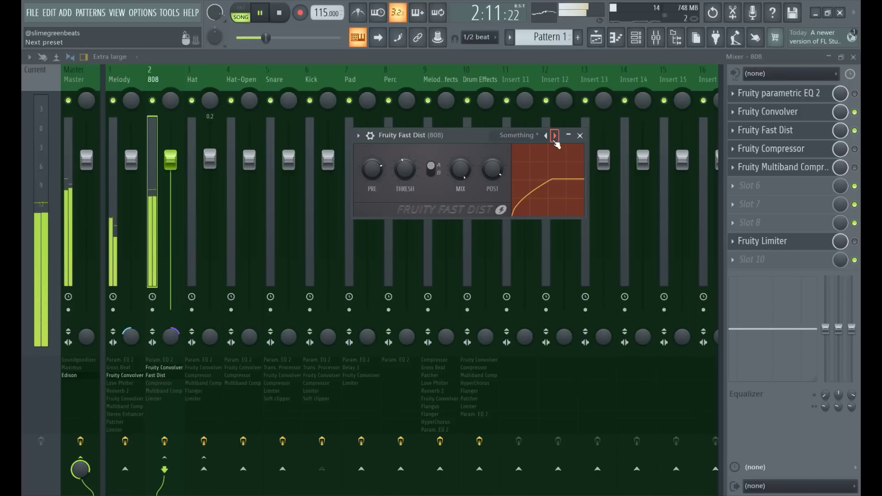
{"action": "key", "text": "space"}
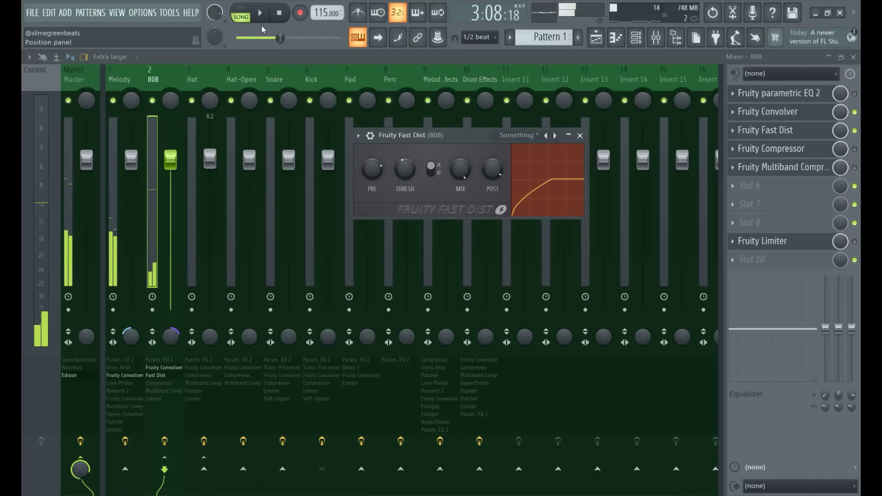